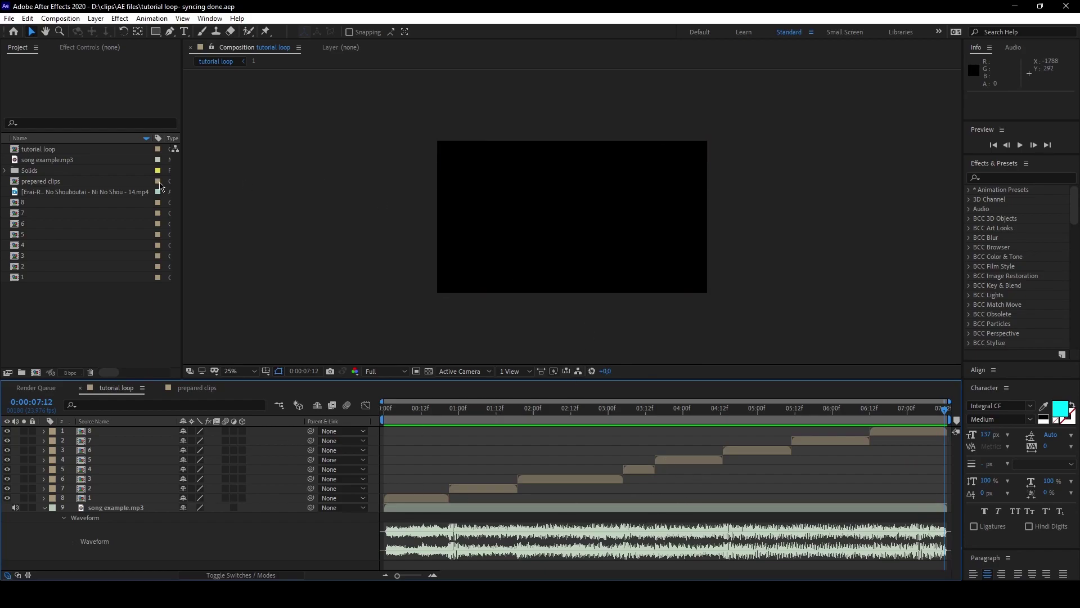
Step: Add the Enen No Shouboutai - Ni No Shou - 14.mp4 footage as the top layer of the tutorial loop composition and return to its start
{"action": "left_click", "coordinate": [109, 192]}
{"action": "left_click", "coordinate": [134, 285]}
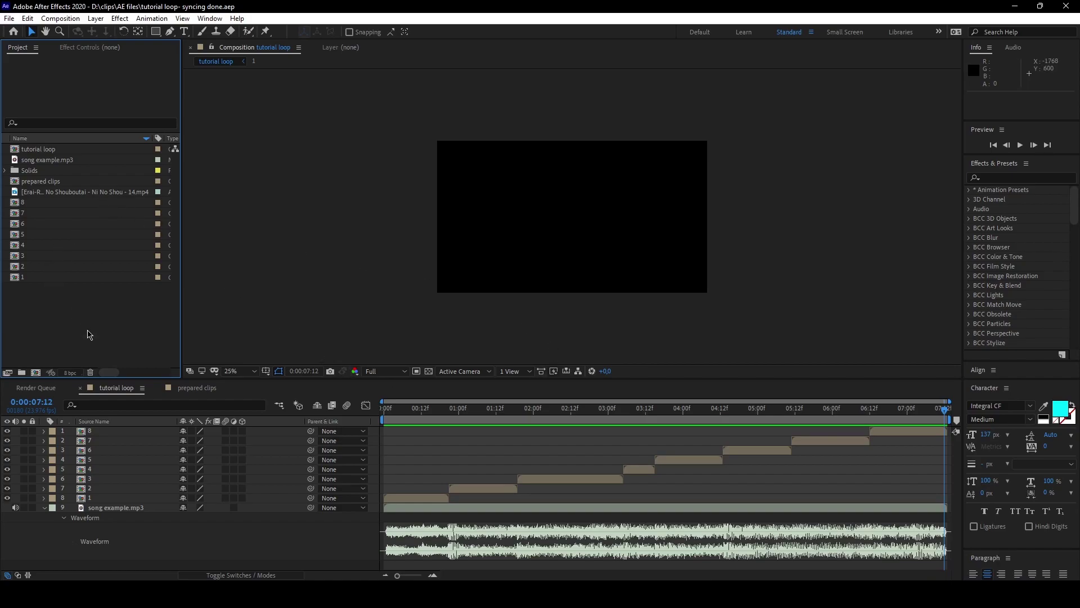
{"action": "left_click", "coordinate": [141, 193]}
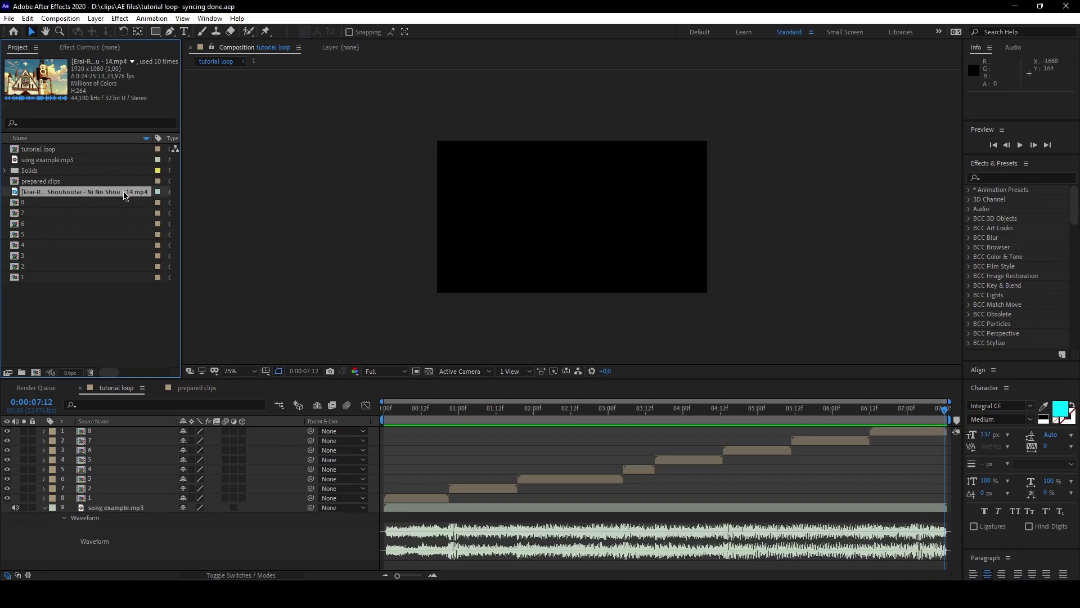
{"action": "left_click_drag", "start_coordinate": [71, 198], "coordinate": [406, 430]}
{"action": "left_click_drag", "start_coordinate": [393, 409], "coordinate": [356, 409]}
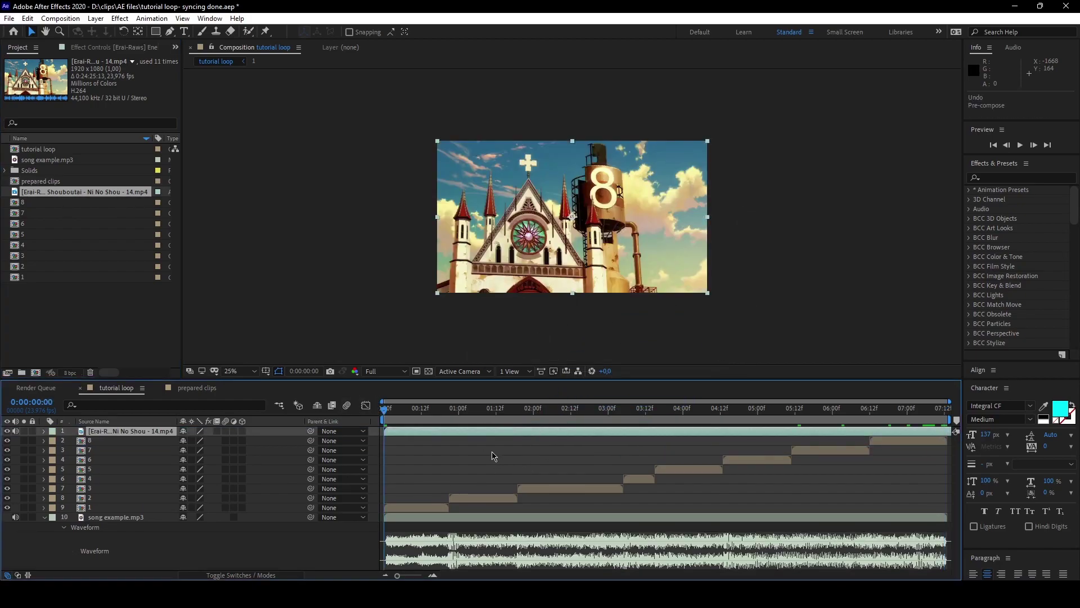
Step: Pre-compose the episode footage layer as "clips", moving all attributes and adjusting the duration to the layer's time span
{"action": "right_click", "coordinate": [503, 433]}
{"action": "left_click", "coordinate": [580, 369]}
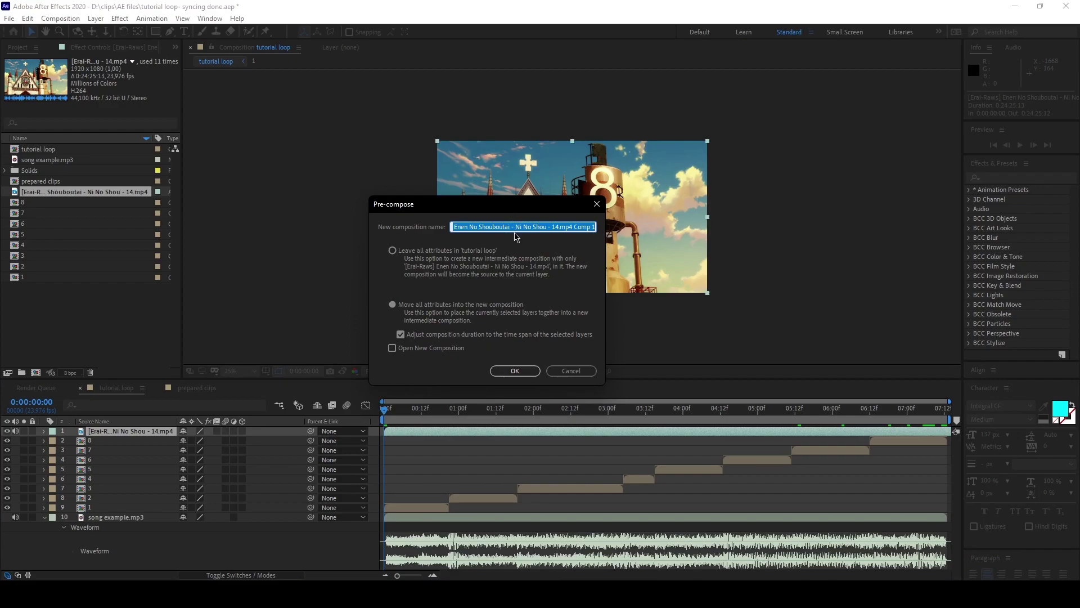
{"action": "type", "text": "clips"}
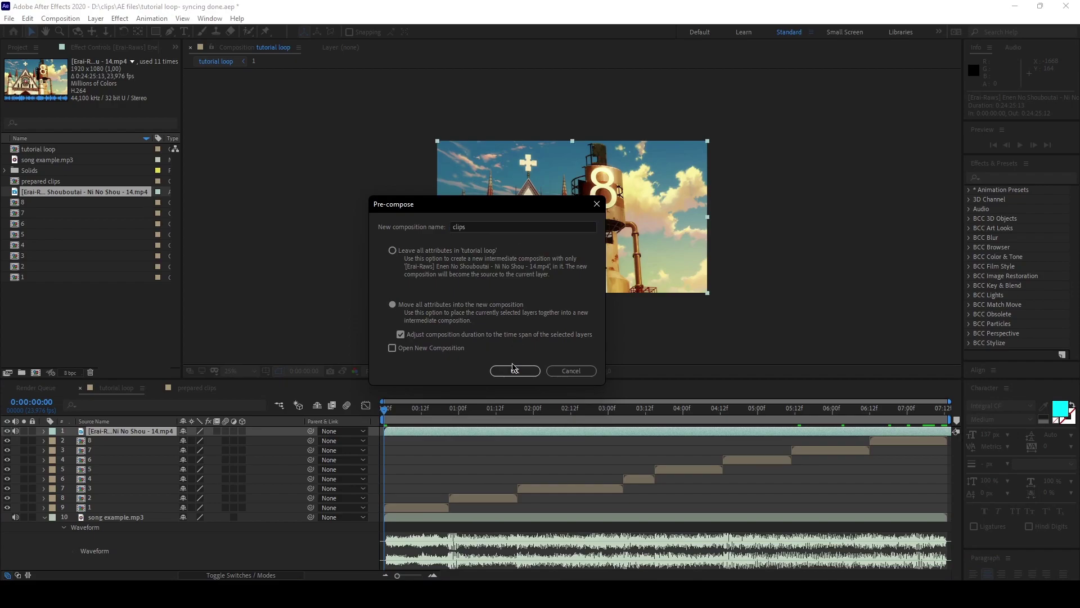
{"action": "left_click", "coordinate": [514, 370]}
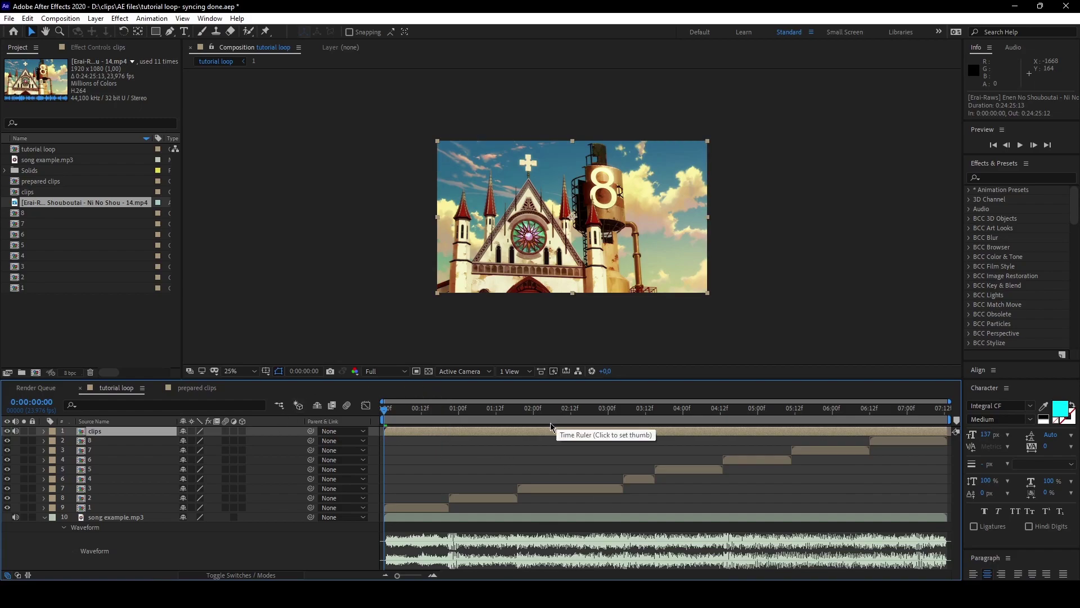
Step: Open the clips composition, split the footage layer at 0:00:05:00 and delete the part after the cut
{"action": "double_click", "coordinate": [530, 432]}
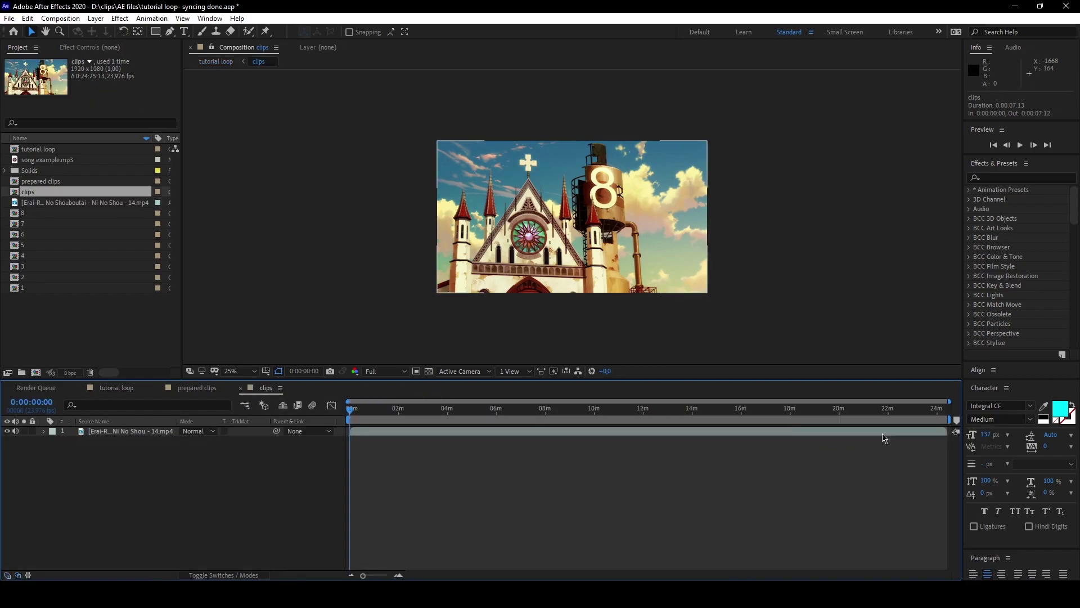
{"action": "left_click_drag", "start_coordinate": [946, 412], "coordinate": [382, 417]}
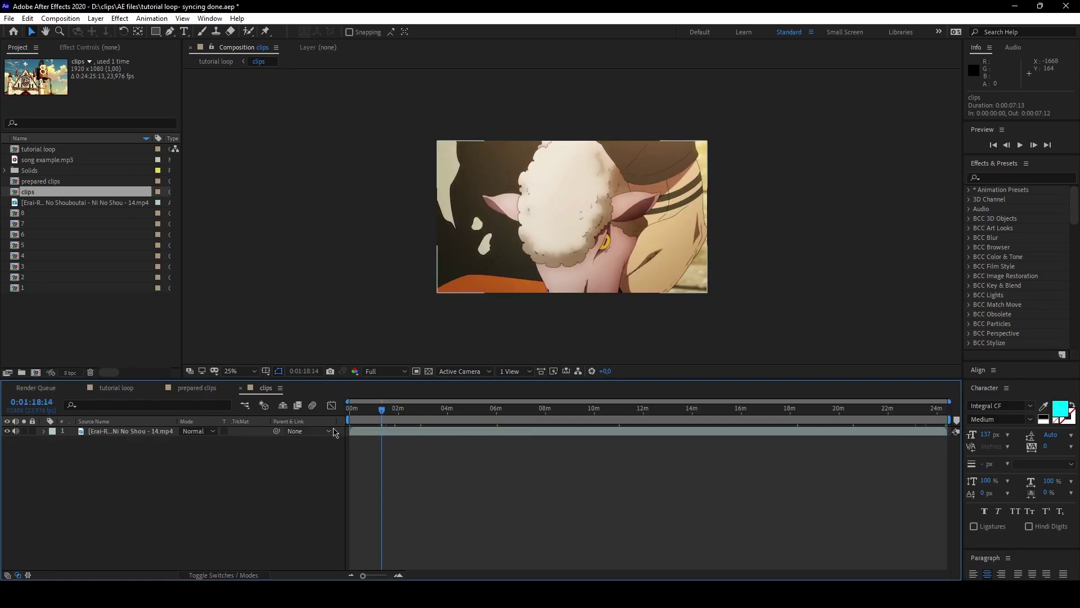
{"action": "key", "text": "="}
{"action": "key", "text": "="}
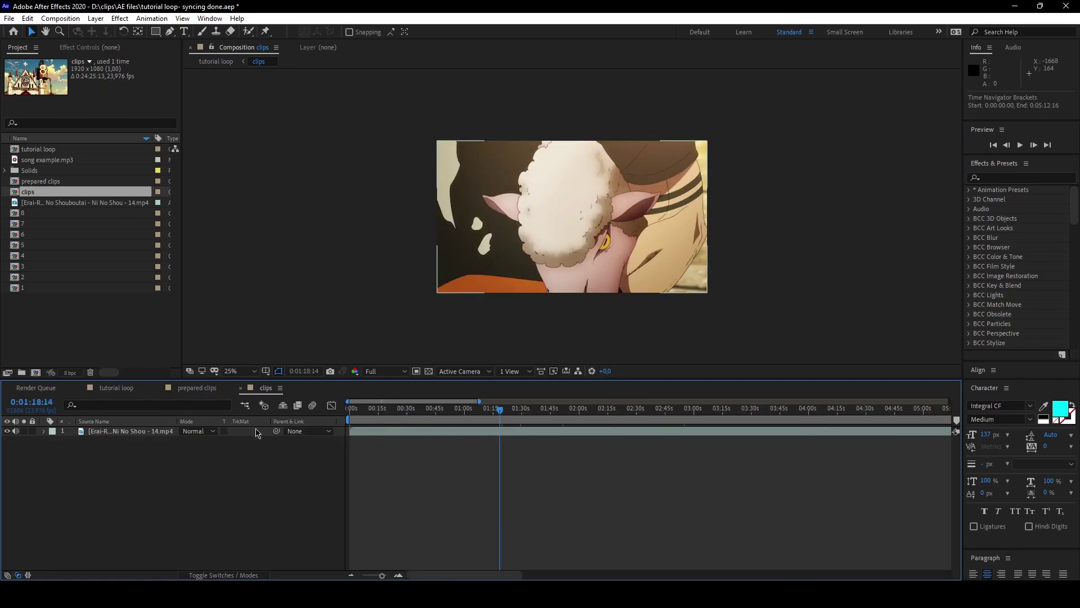
{"action": "scroll", "coordinate": [275, 432], "scroll_direction": "up", "scroll_amount": 1}
{"action": "scroll", "coordinate": [345, 436], "scroll_direction": "up", "scroll_amount": 1}
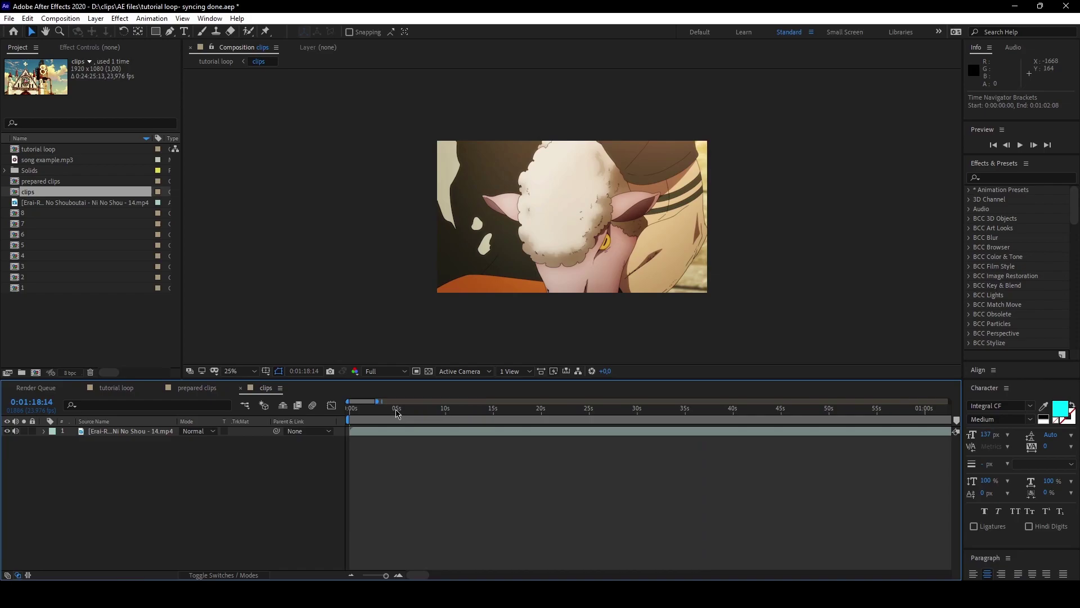
{"action": "left_click", "coordinate": [398, 415]}
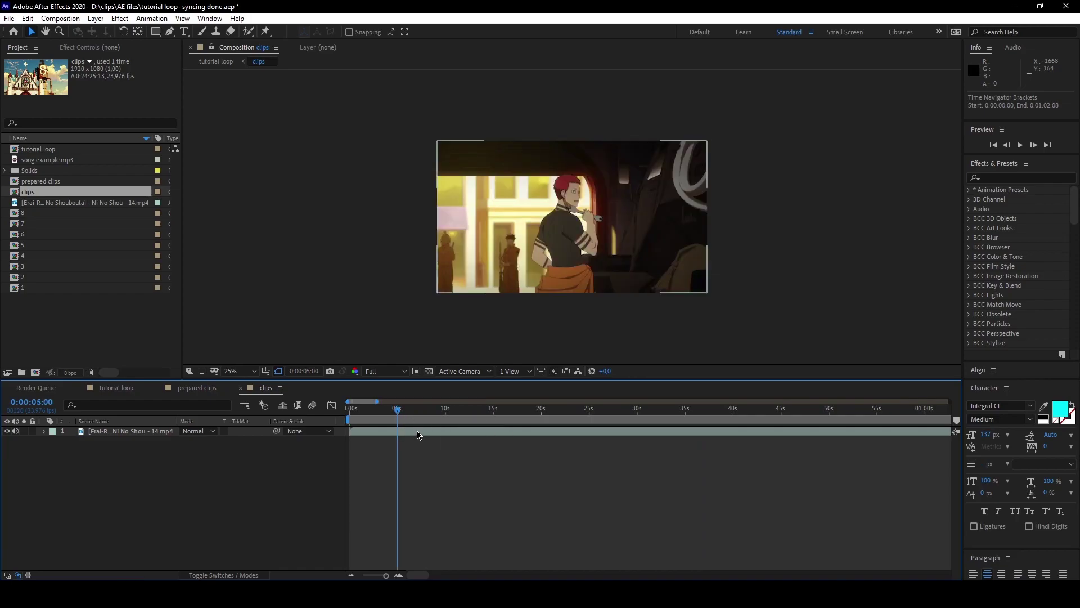
{"action": "left_click", "coordinate": [413, 434]}
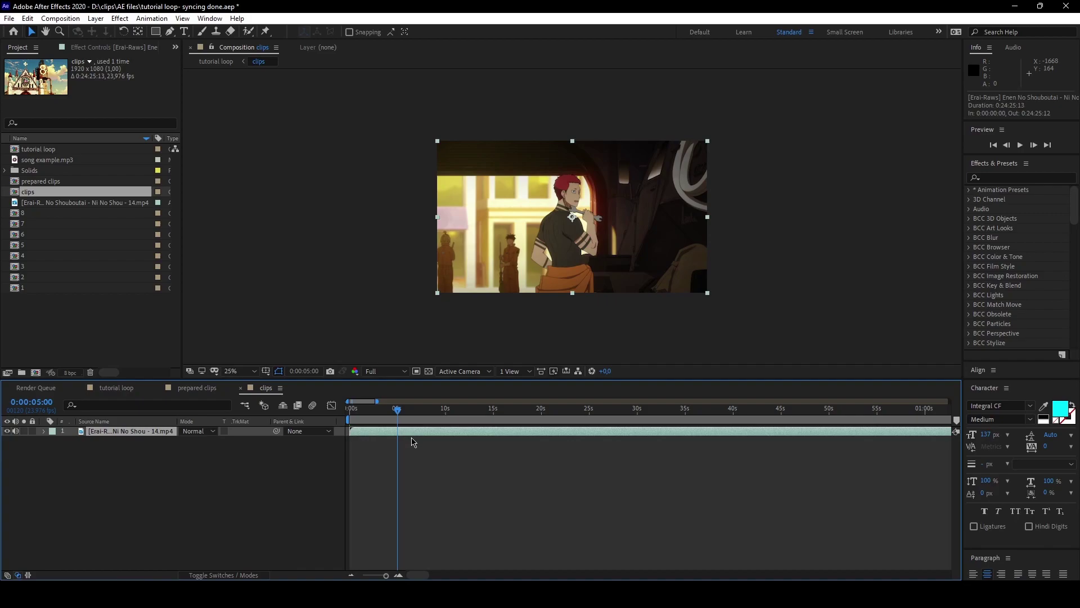
{"action": "key", "text": "ctrl+shift+d"}
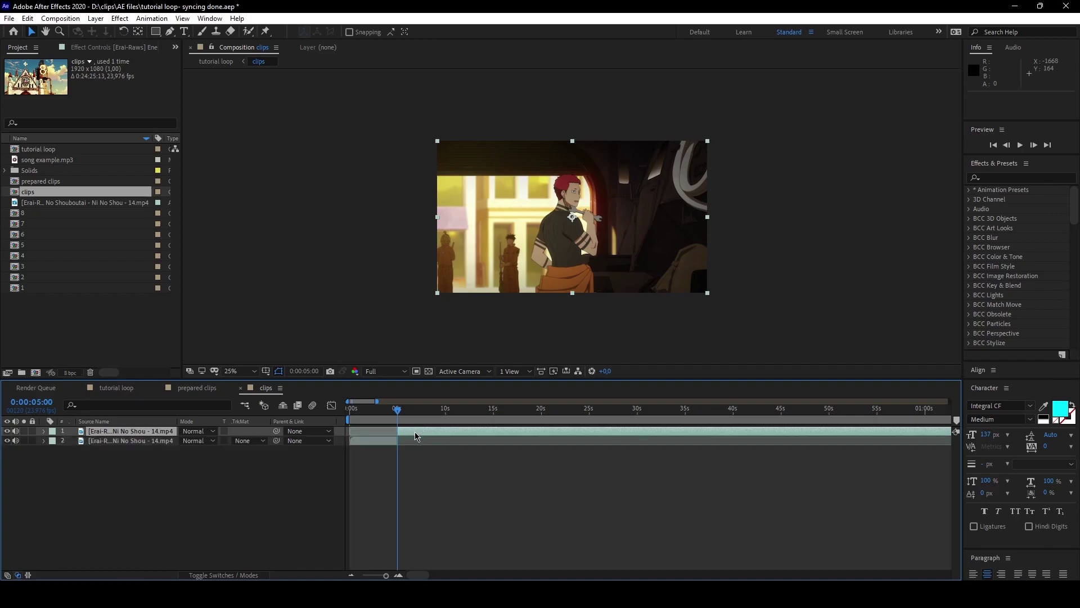
{"action": "key", "text": "Delete"}
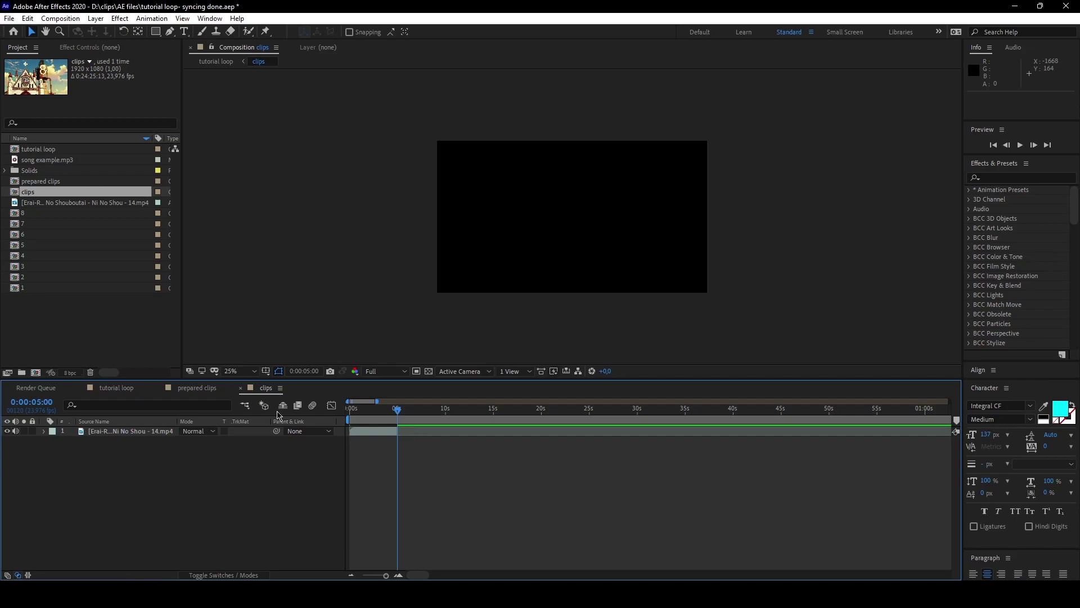
Step: Slip the five-second layer's source footage to the shot of the dark-haired man standing beside the double doors
{"action": "left_click_drag", "start_coordinate": [382, 414], "coordinate": [351, 420]}
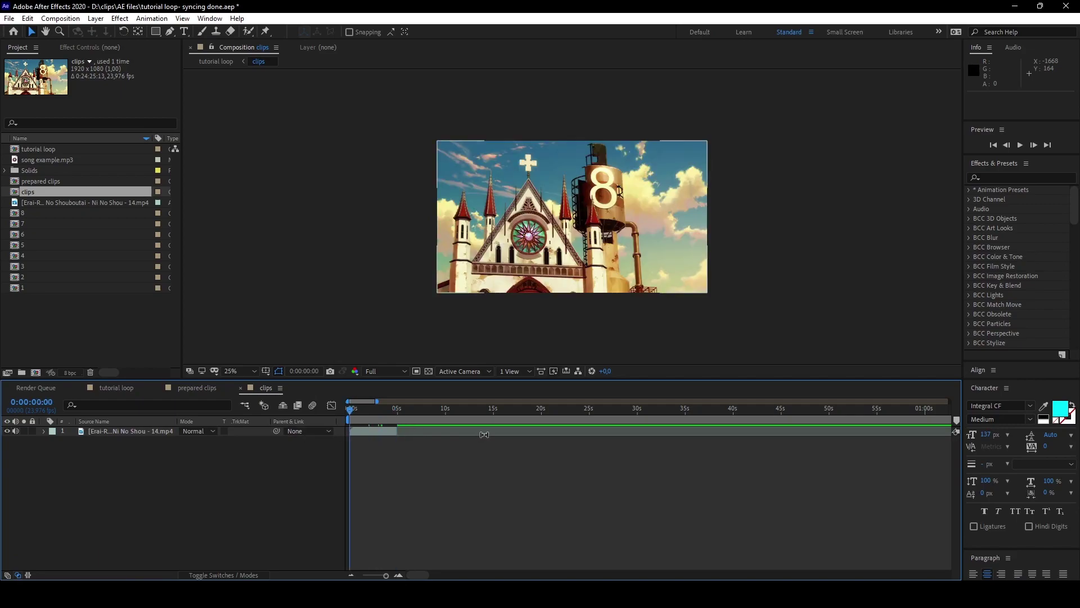
{"action": "left_click", "coordinate": [451, 433]}
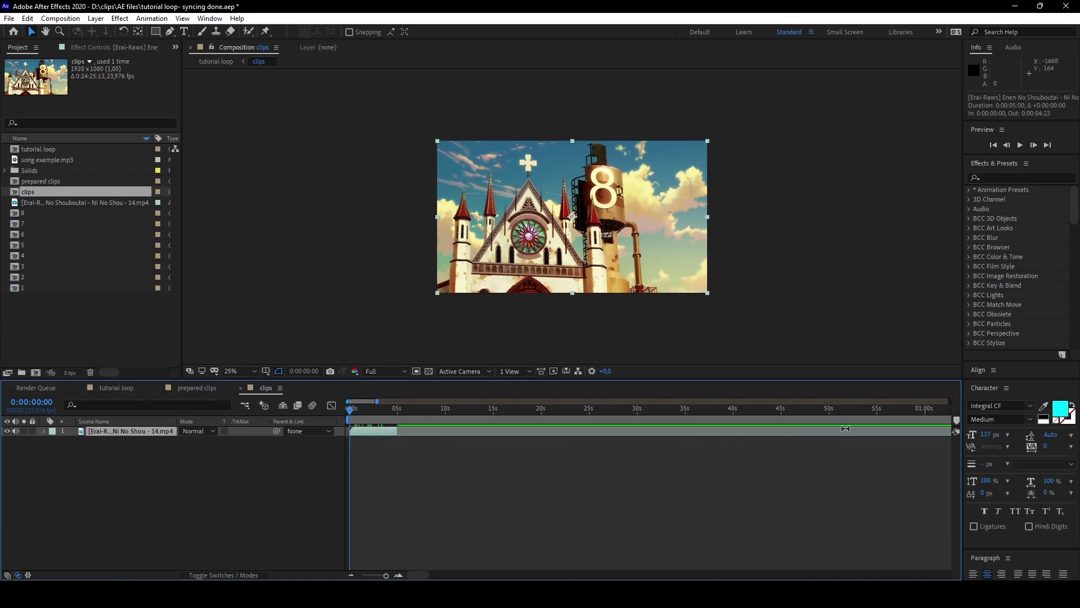
{"action": "left_click_drag", "start_coordinate": [856, 429], "coordinate": [464, 434]}
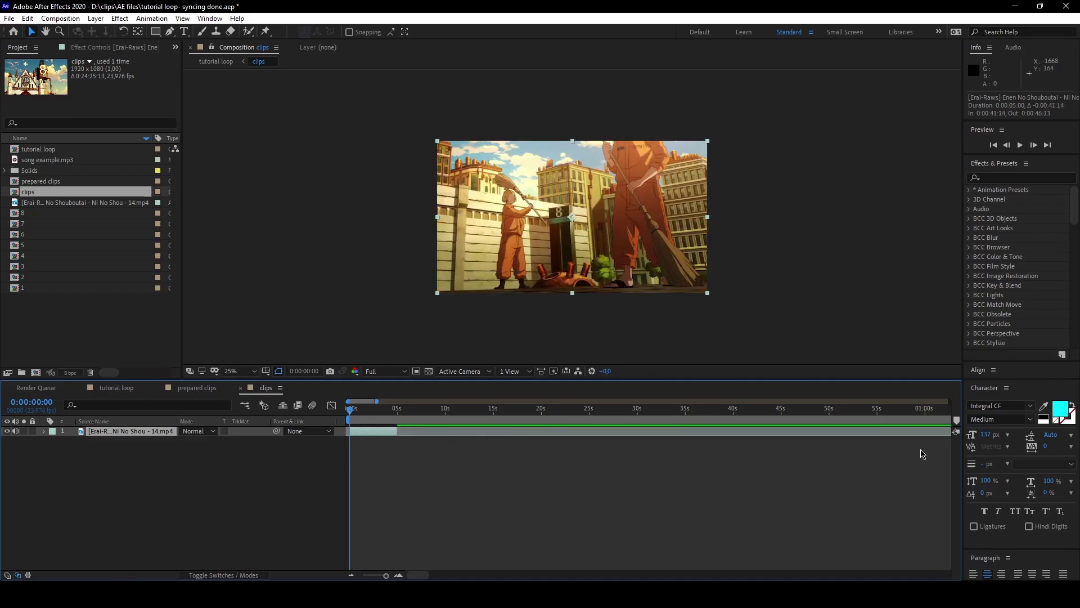
{"action": "left_click_drag", "start_coordinate": [929, 433], "coordinate": [419, 441]}
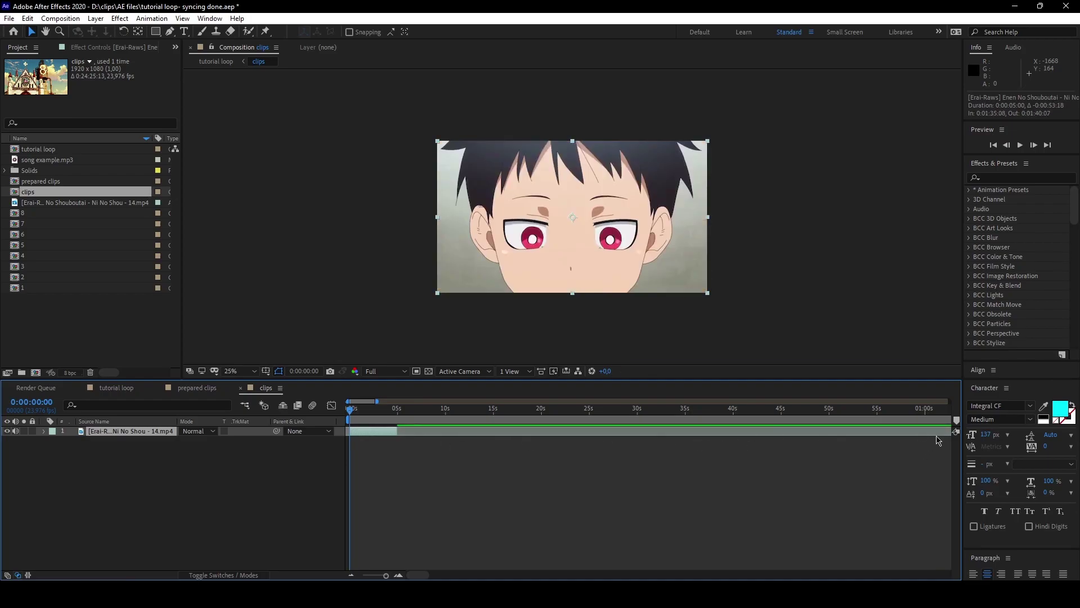
{"action": "left_click_drag", "start_coordinate": [936, 434], "coordinate": [375, 433]}
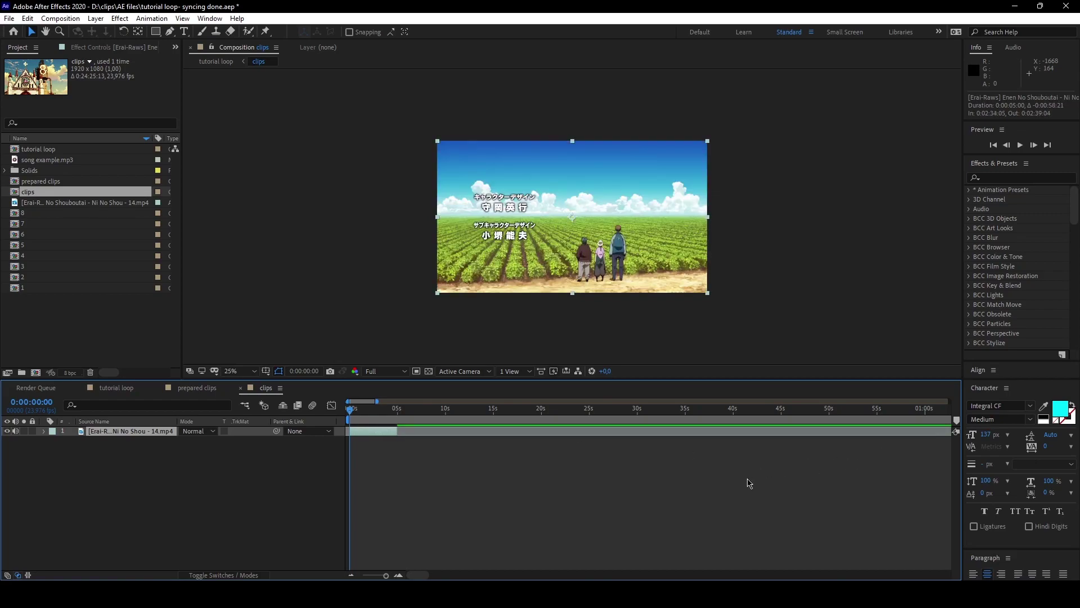
{"action": "scroll", "coordinate": [747, 479], "scroll_direction": "down", "scroll_amount": 8}
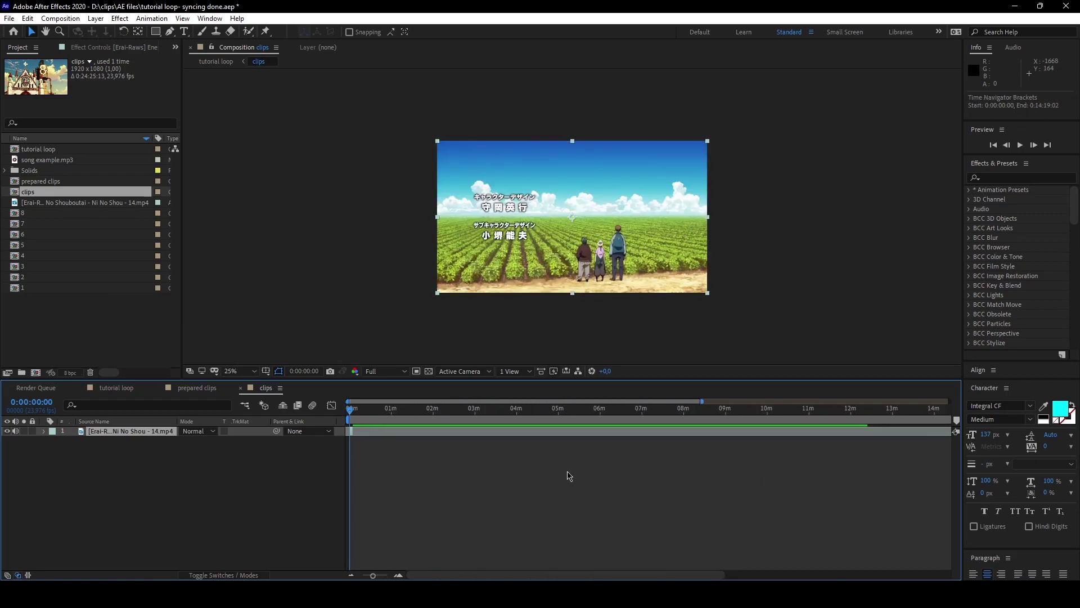
{"action": "key", "text": "minus"}
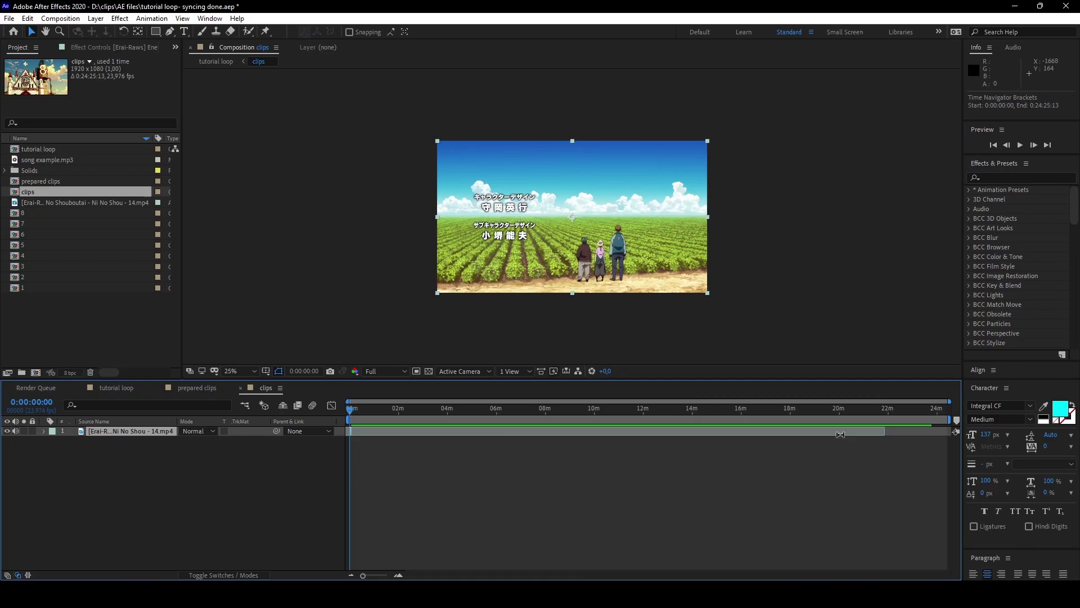
{"action": "left_click_drag", "start_coordinate": [840, 435], "coordinate": [438, 433]}
{"action": "scroll", "coordinate": [351, 436], "scroll_direction": "up", "scroll_amount": 6}
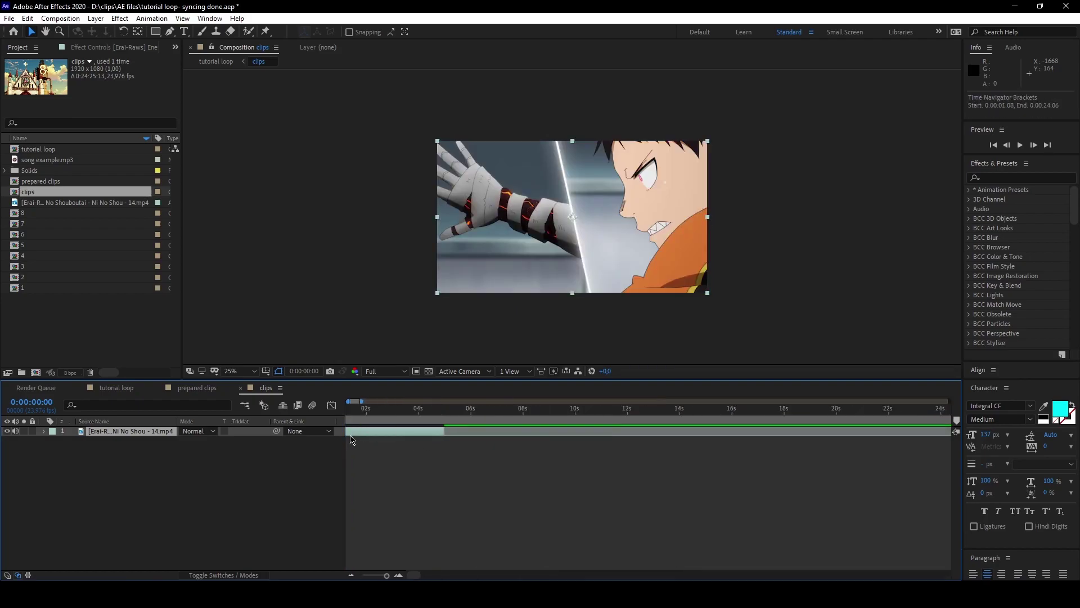
{"action": "scroll", "coordinate": [537, 448], "scroll_direction": "down", "scroll_amount": 2}
{"action": "scroll", "coordinate": [344, 439], "scroll_direction": "up", "scroll_amount": 2}
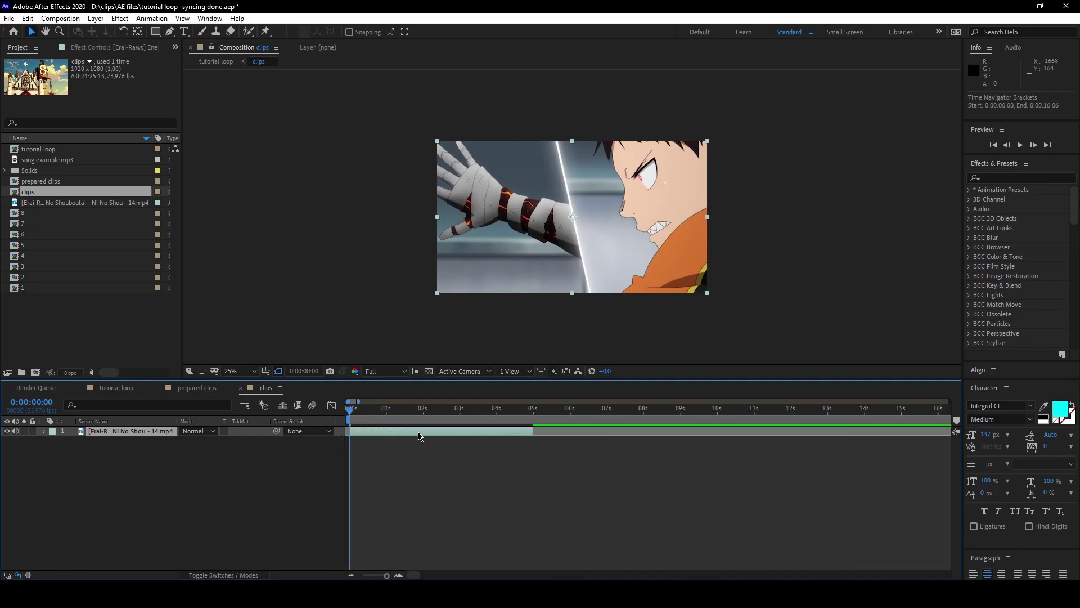
{"action": "left_click_drag", "start_coordinate": [782, 430], "coordinate": [847, 417]}
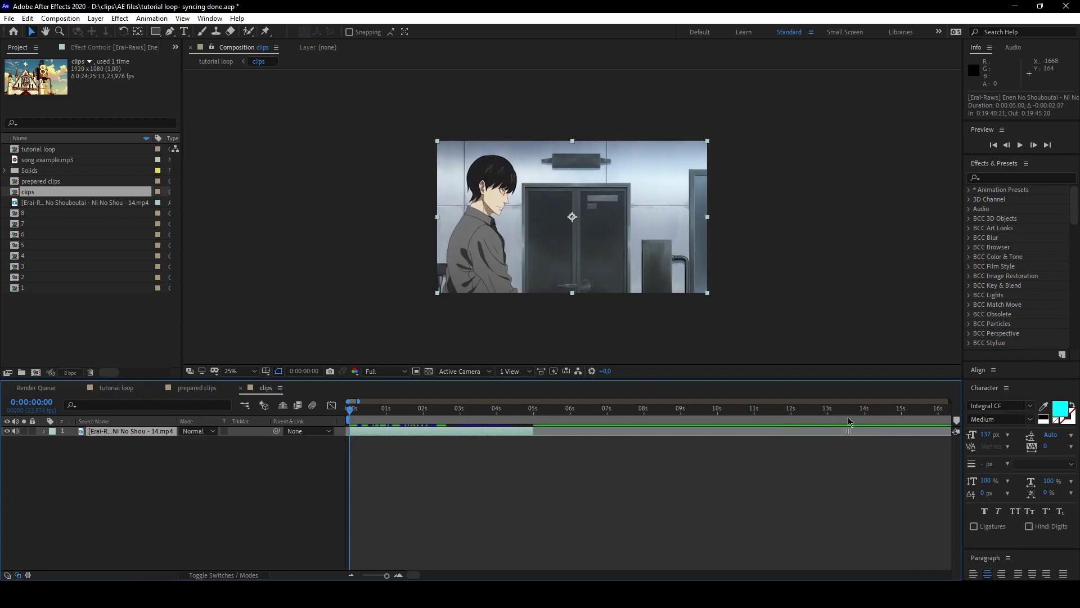
{"action": "left_click_drag", "start_coordinate": [352, 408], "coordinate": [291, 421]}
{"action": "left_click", "coordinate": [386, 454]}
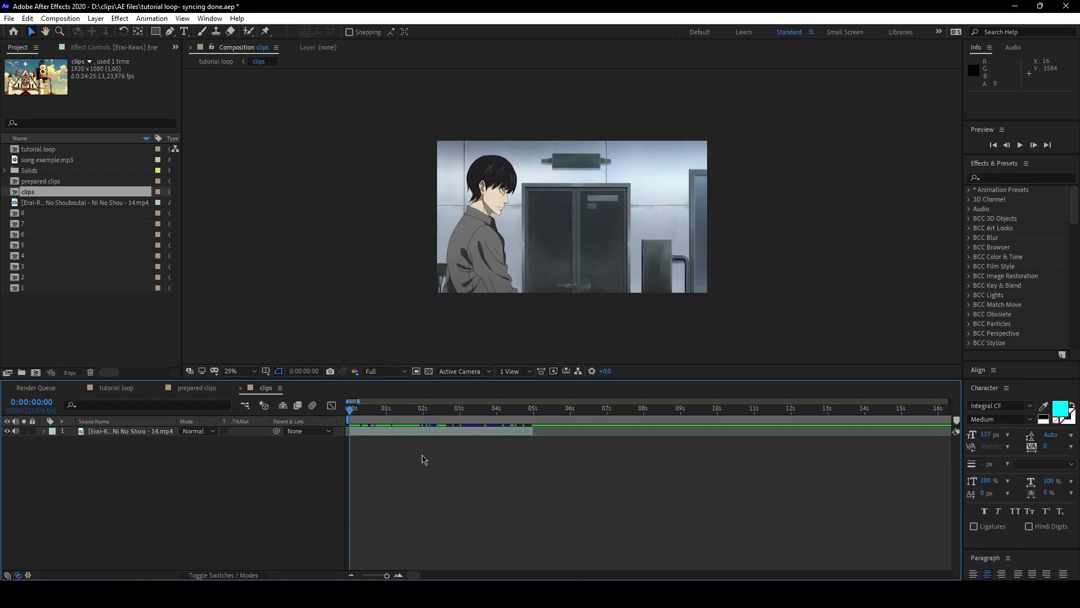
Step: Duplicate the five-second layer and slip the copy's source footage to the close-up of the yellow eyes
{"action": "left_click", "coordinate": [422, 433]}
{"action": "key", "text": "ctrl+d"}
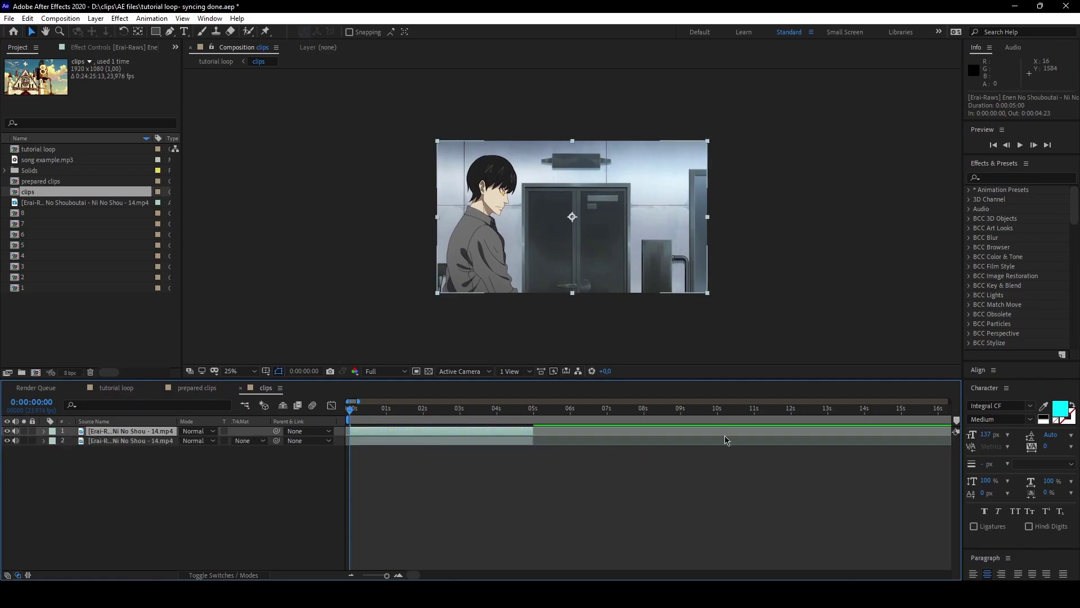
{"action": "left_click_drag", "start_coordinate": [859, 431], "coordinate": [510, 435]}
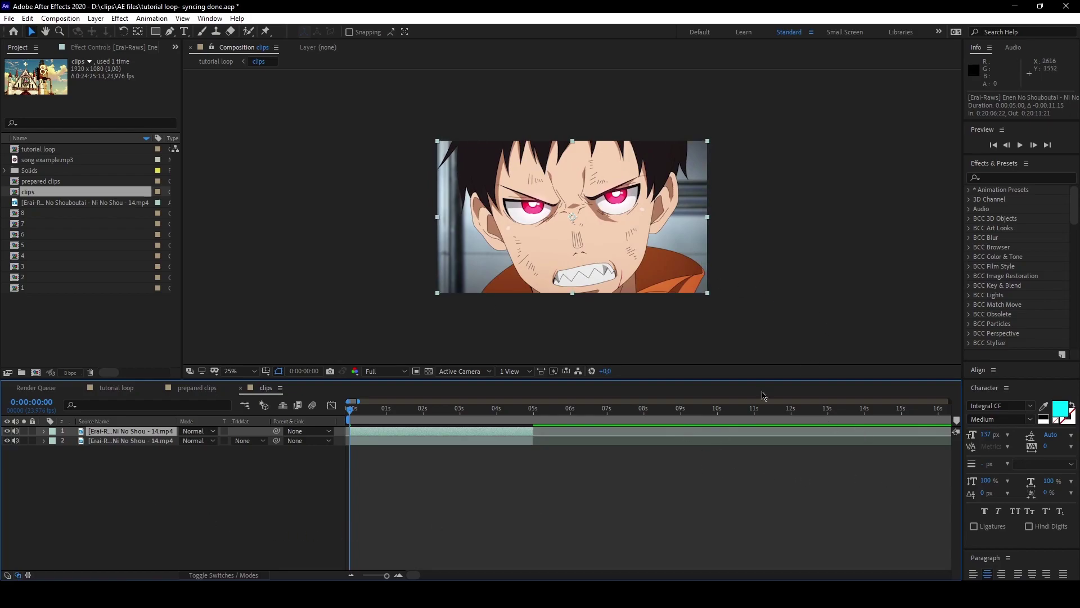
{"action": "left_click_drag", "start_coordinate": [878, 431], "coordinate": [908, 433]}
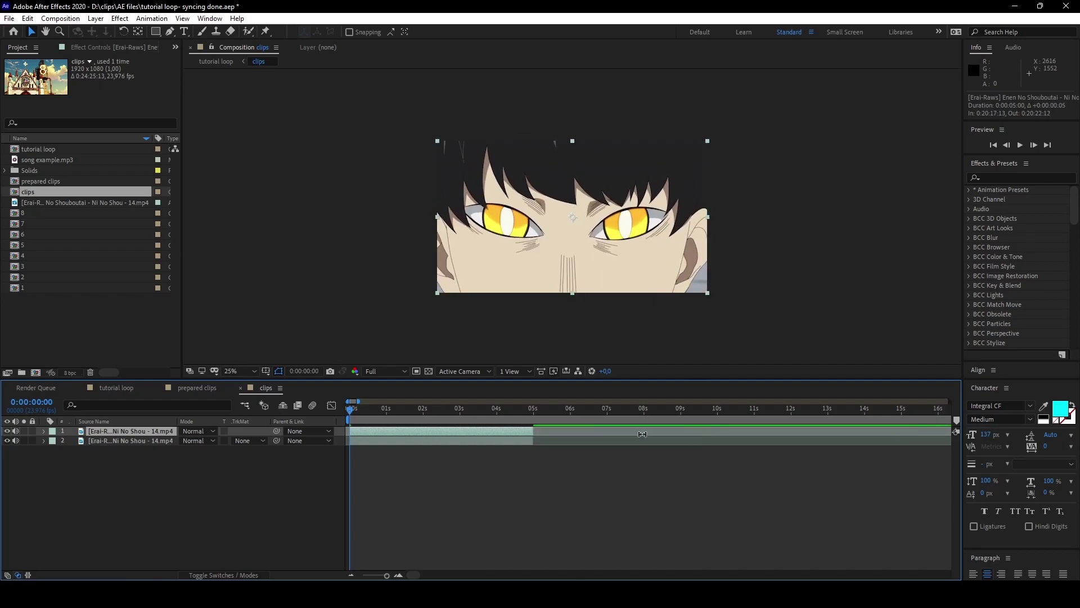
Step: Duplicate the yellow-eyes layer and slip the new copy's source footage to the shot of the boy in orange beside the pipes
{"action": "mouse_move", "coordinate": [351, 419]}
{"action": "left_mouse_down"}
{"action": "mouse_move", "coordinate": [439, 419]}
{"action": "mouse_move", "coordinate": [350, 419]}
{"action": "left_mouse_up"}
{"action": "key", "text": "ctrl+d"}
{"action": "left_click_drag", "start_coordinate": [939, 431], "coordinate": [736, 431]}
Step: Turn off the video and audio of all three clip layers, briefly checking the top clip on its own
{"action": "left_click_drag", "start_coordinate": [16, 432], "coordinate": [7, 451]}
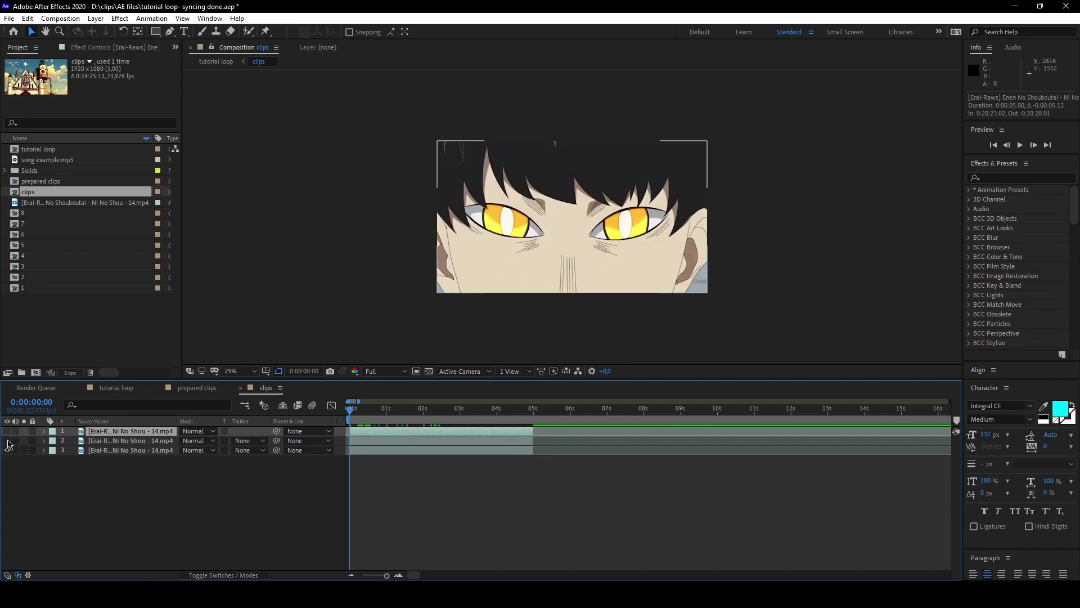
{"action": "left_click", "coordinate": [7, 431]}
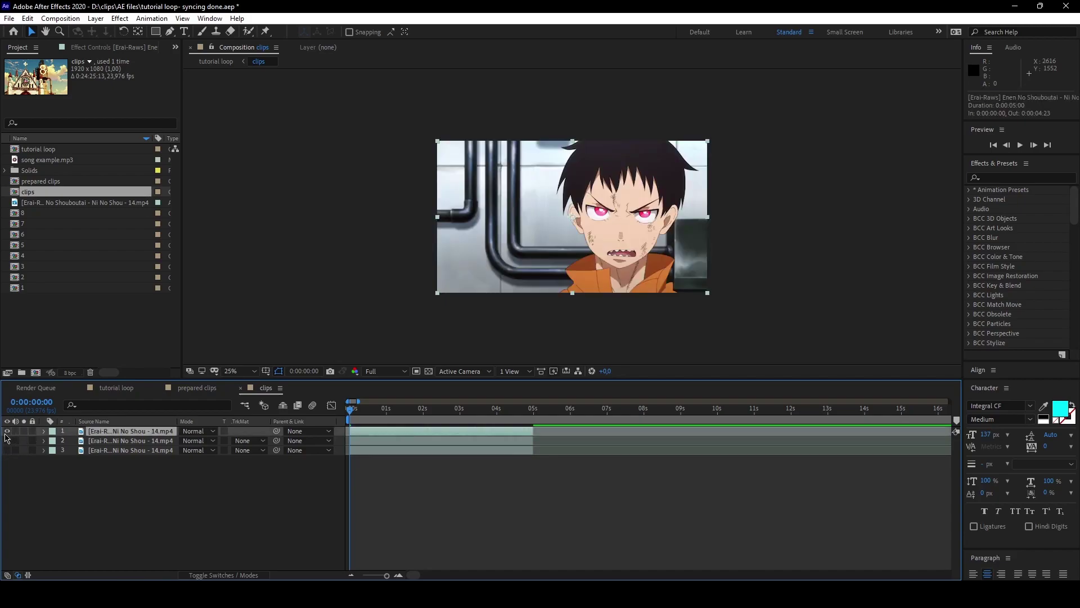
{"action": "left_click", "coordinate": [8, 431]}
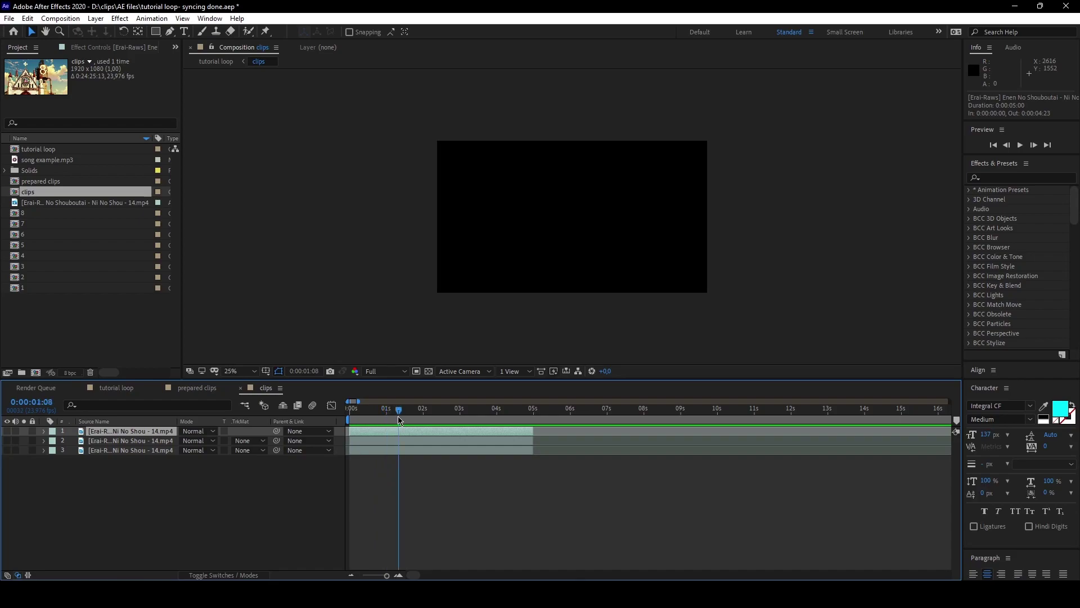
Step: Preview the second and third clip layers one at a time, leaving only the top layer visible
{"action": "left_click", "coordinate": [7, 441]}
{"action": "key", "text": "space"}
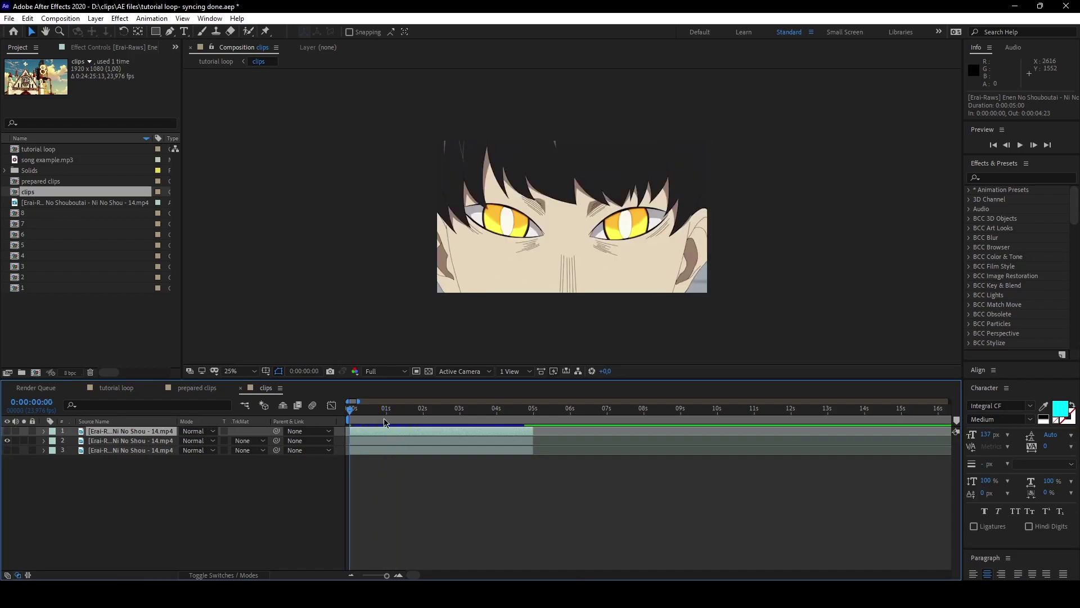
{"action": "key", "text": "space"}
{"action": "left_click", "coordinate": [7, 450]}
{"action": "key", "text": "space"}
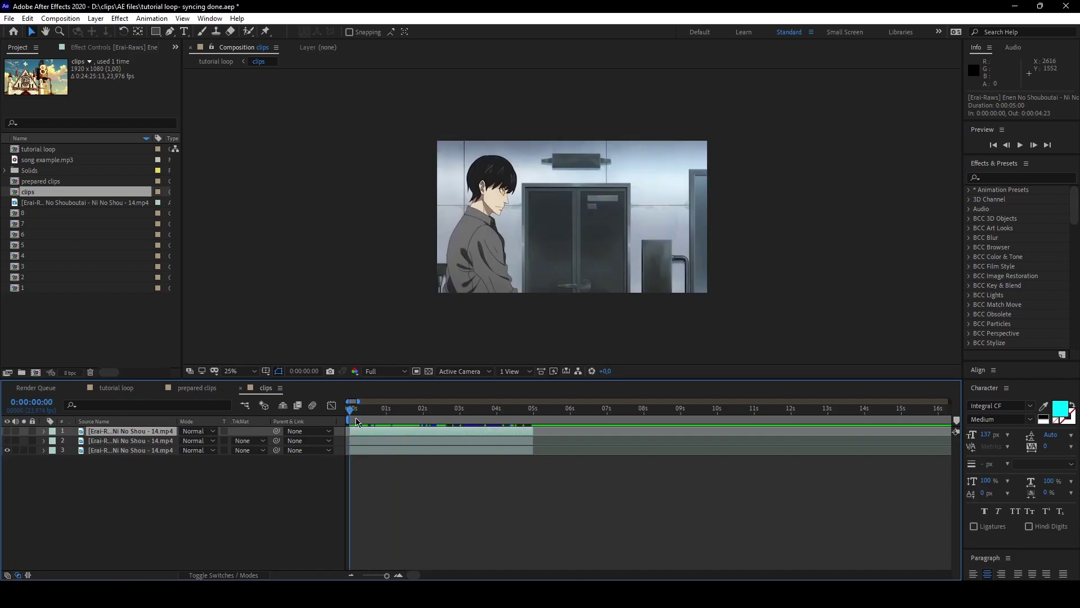
{"action": "key", "text": "space"}
{"action": "left_click", "coordinate": [7, 450]}
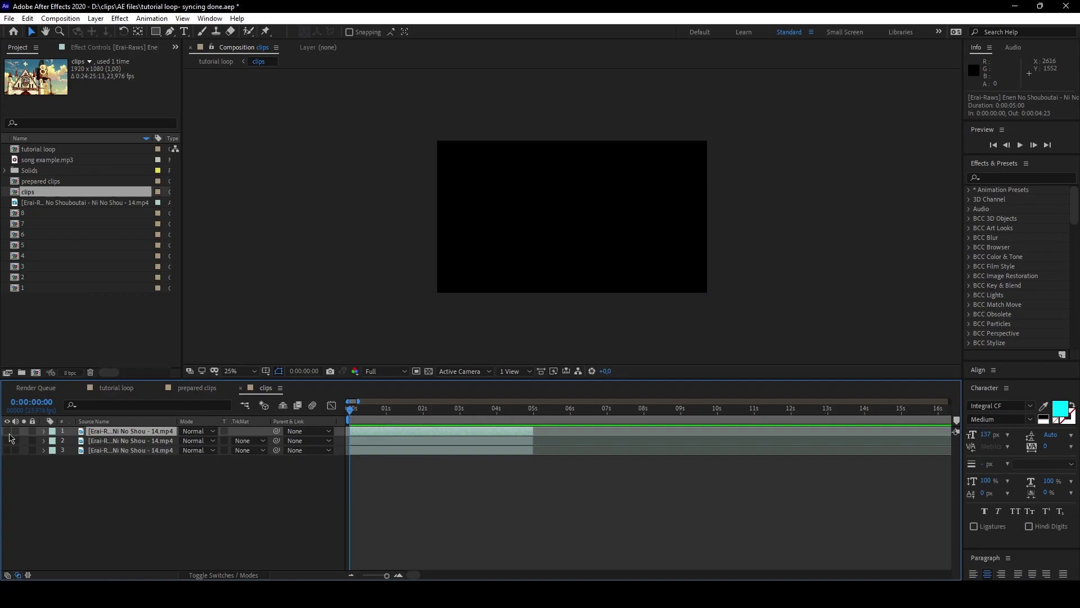
{"action": "left_click", "coordinate": [7, 431]}
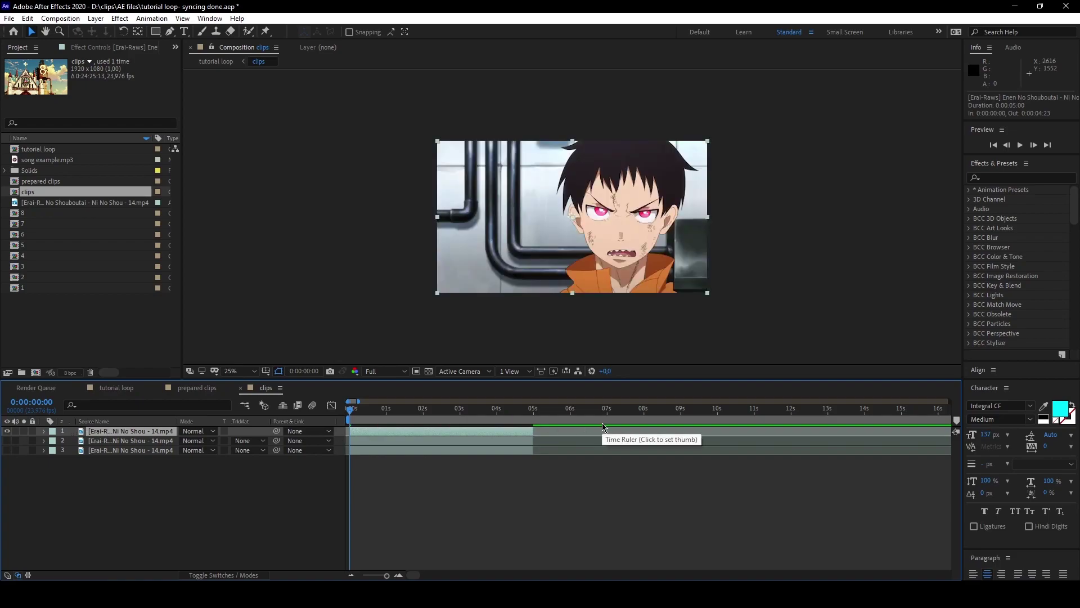
Step: Slip the top layer's source footage to the shot of the man in grey amid black smoke and check its start and end
{"action": "left_click_drag", "start_coordinate": [788, 429], "coordinate": [122, 426]}
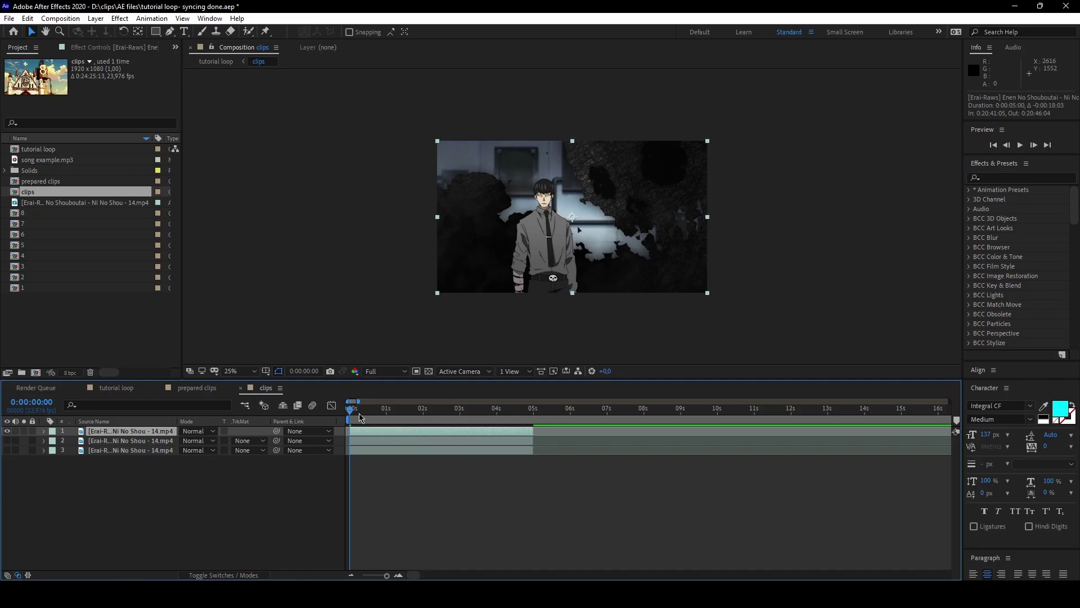
{"action": "key", "text": "Page_Down"}
{"action": "key", "text": "Page_Down"}
{"action": "key", "text": "Page_Up"}
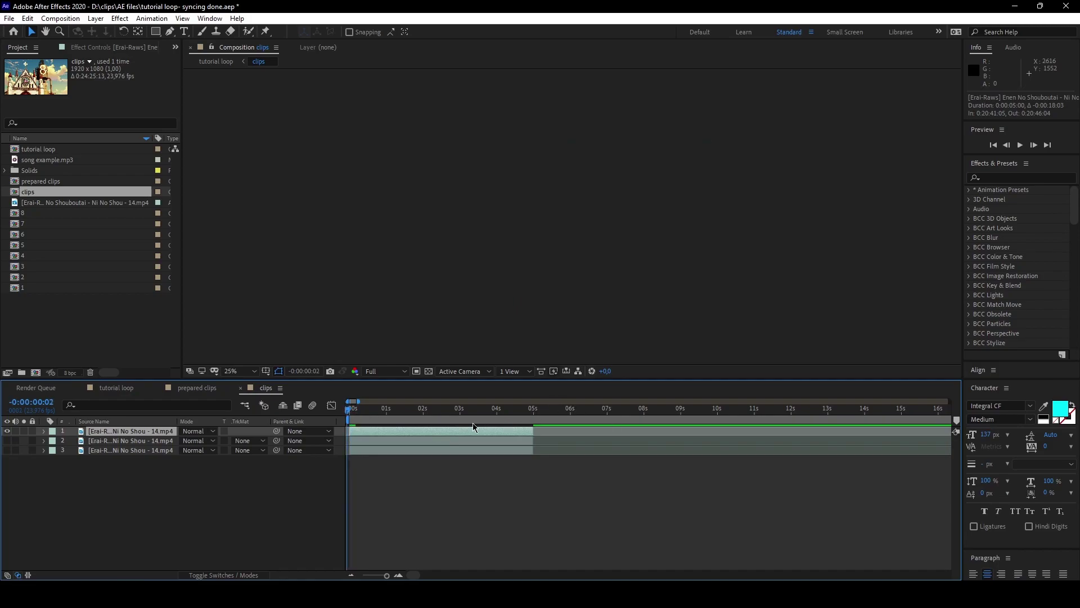
{"action": "key", "text": "o"}
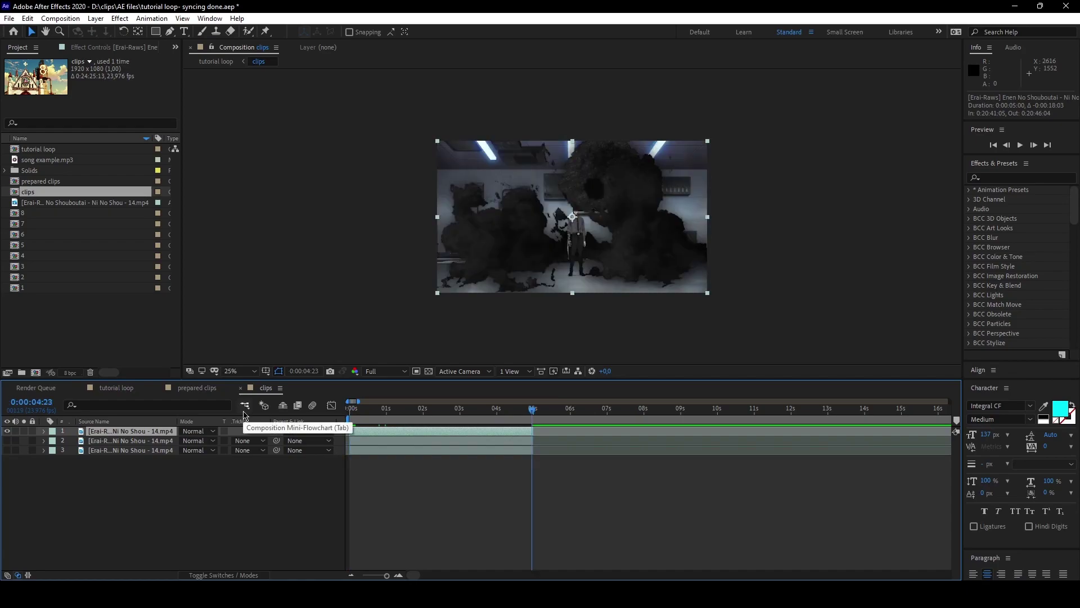
{"action": "key", "text": "i"}
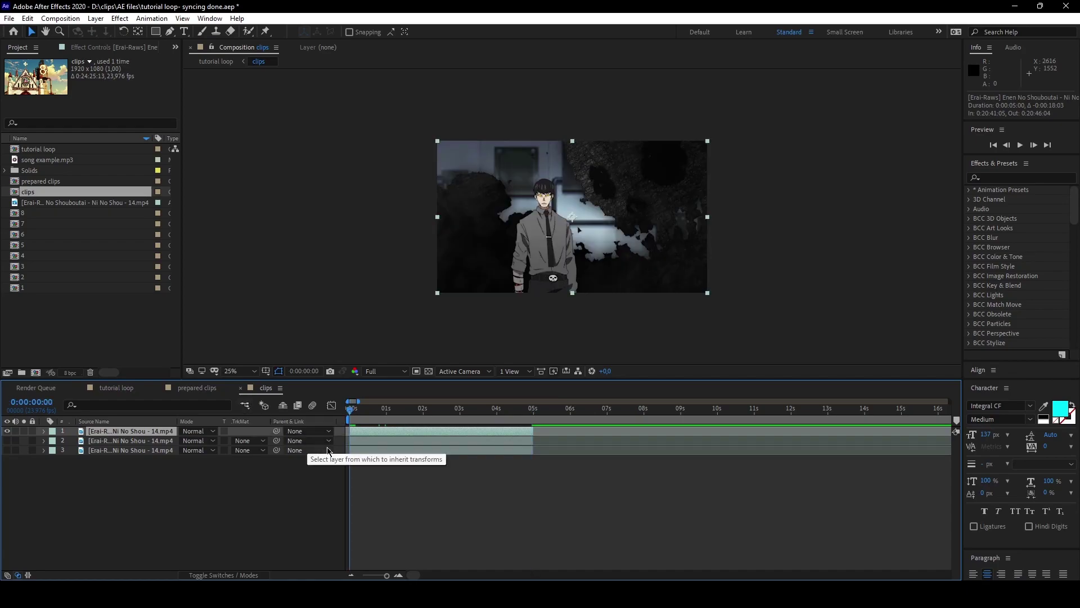
Step: Try splitting the top layer at 0:00:02:10 and duplicating its second part, undoing both operations
{"action": "left_click_drag", "start_coordinate": [420, 411], "coordinate": [440, 419]}
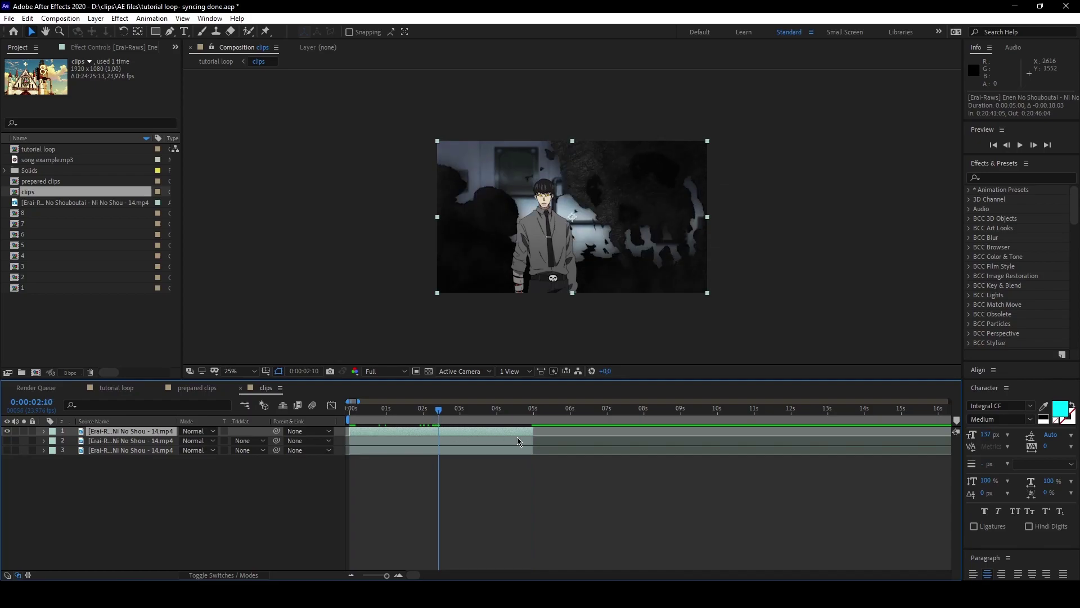
{"action": "left_click", "coordinate": [501, 429]}
{"action": "key", "text": "ctrl+shift+d"}
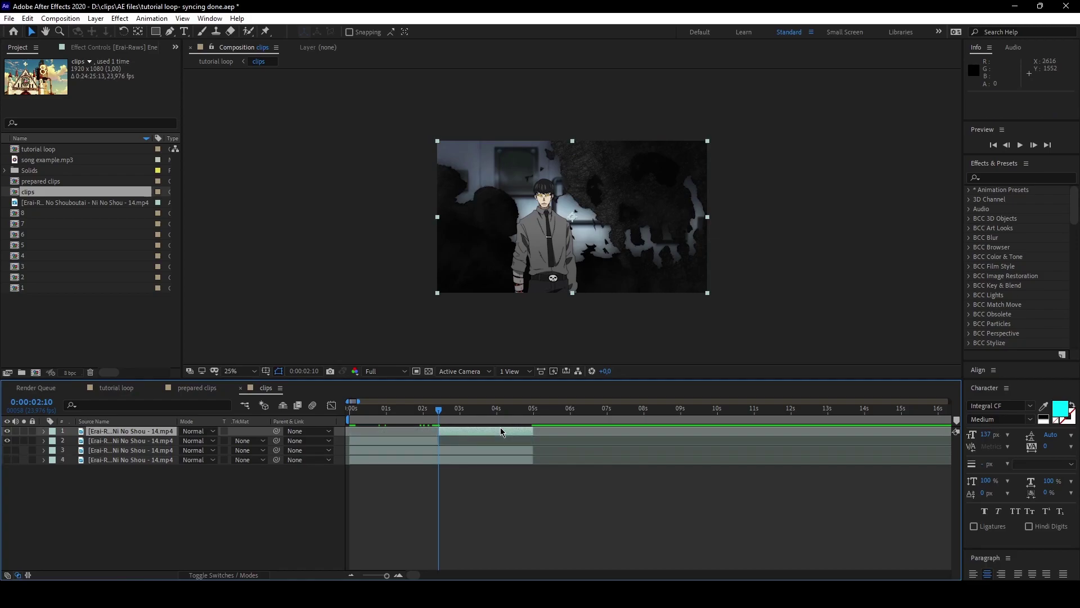
{"action": "key", "text": "ctrl+d"}
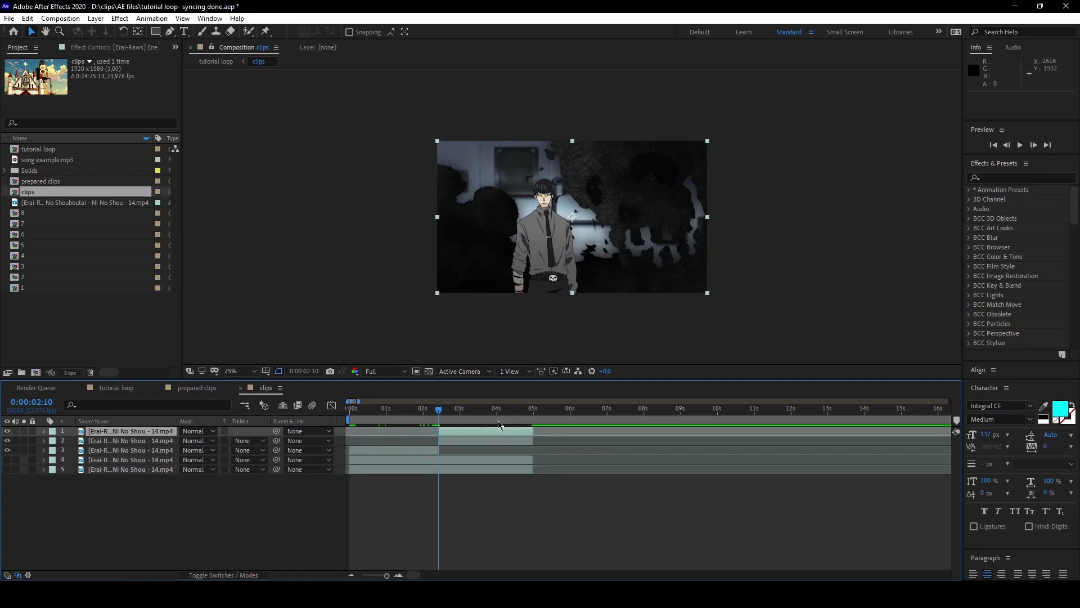
{"action": "key", "text": "ctrl+z"}
{"action": "key", "text": "ctrl+z"}
Step: Duplicate the top layer and slip the copy's source footage to the wide shot of the black smoke filling the room
{"action": "key", "text": "Home"}
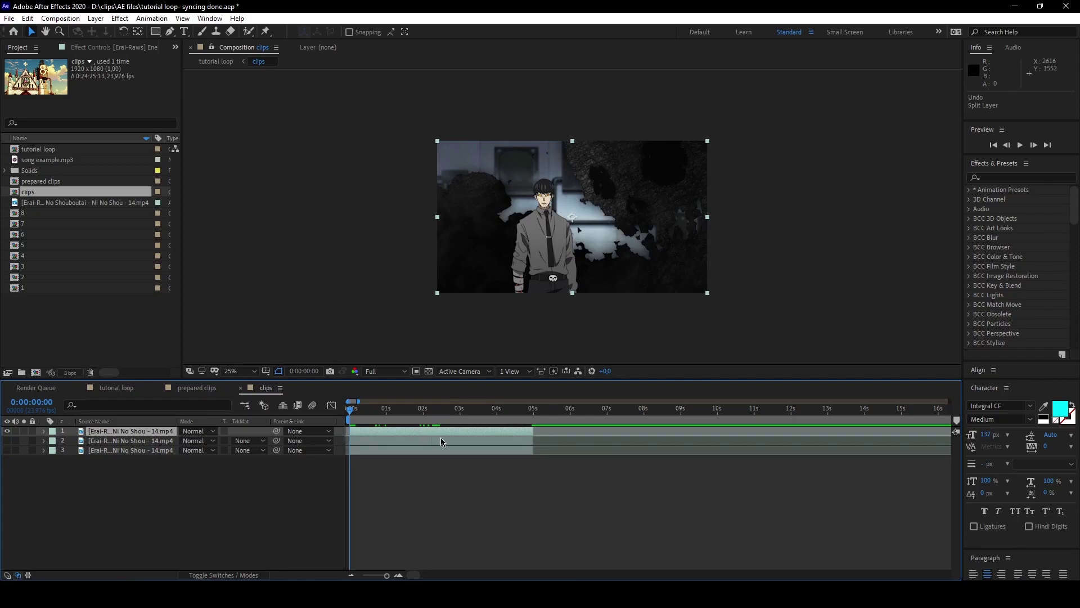
{"action": "key", "text": "ctrl+d"}
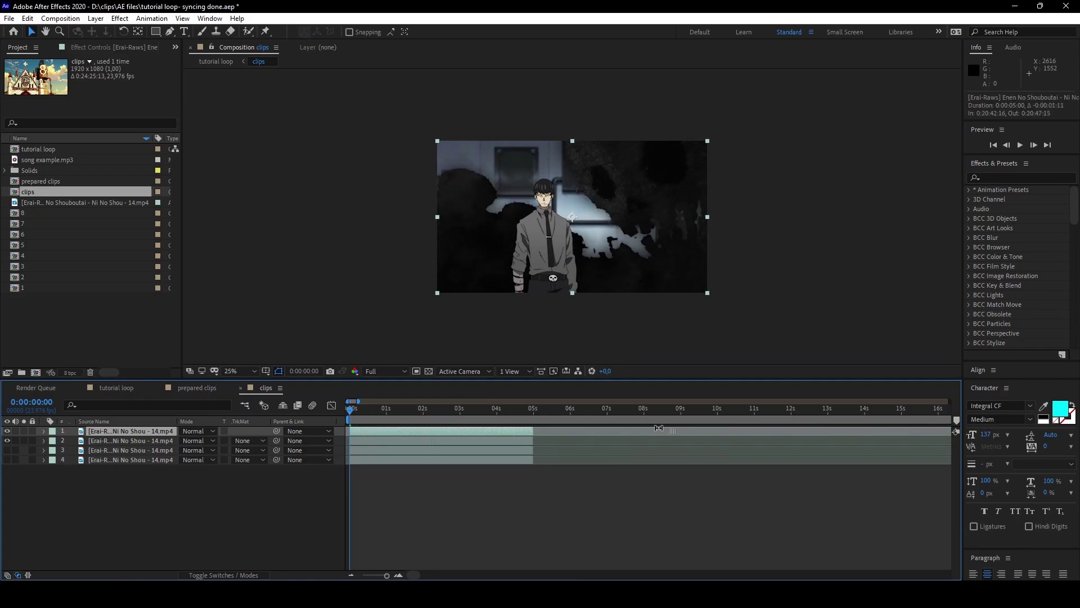
{"action": "left_click_drag", "start_coordinate": [593, 428], "coordinate": [589, 429]}
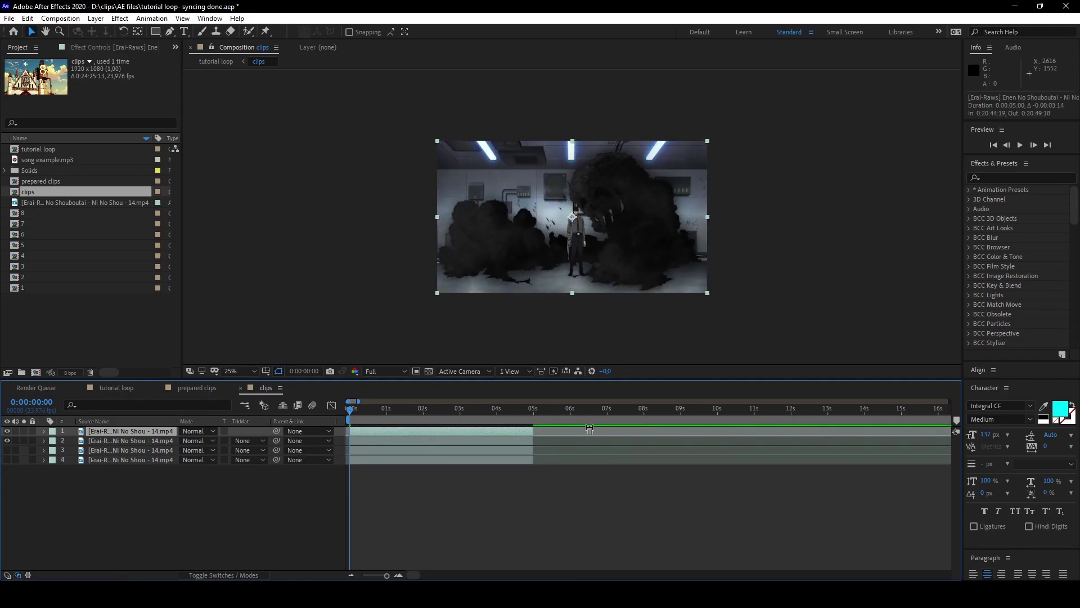
Step: Open the prepared clips composition and preview layers 10 through 7, hiding them again when done
{"action": "double_click", "coordinate": [50, 184]}
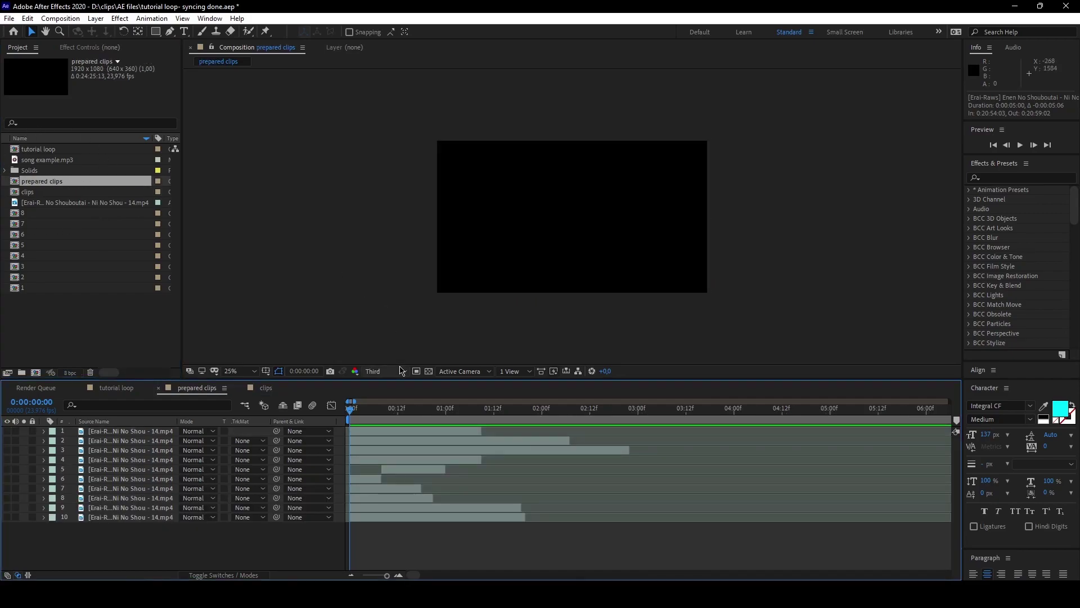
{"action": "left_click", "coordinate": [7, 517]}
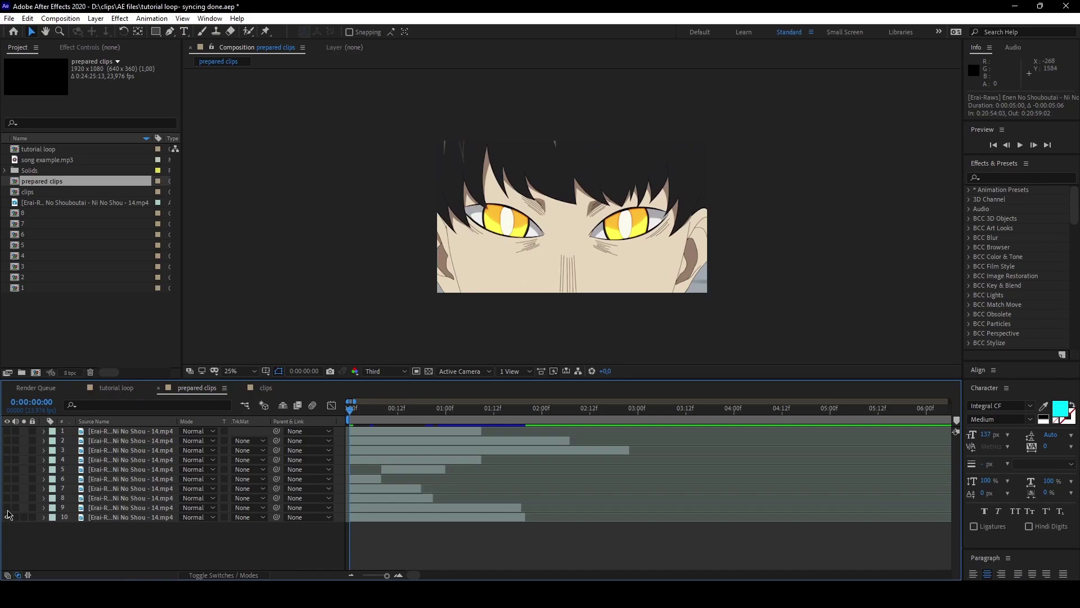
{"action": "left_click", "coordinate": [8, 507]}
{"action": "left_click", "coordinate": [7, 498]}
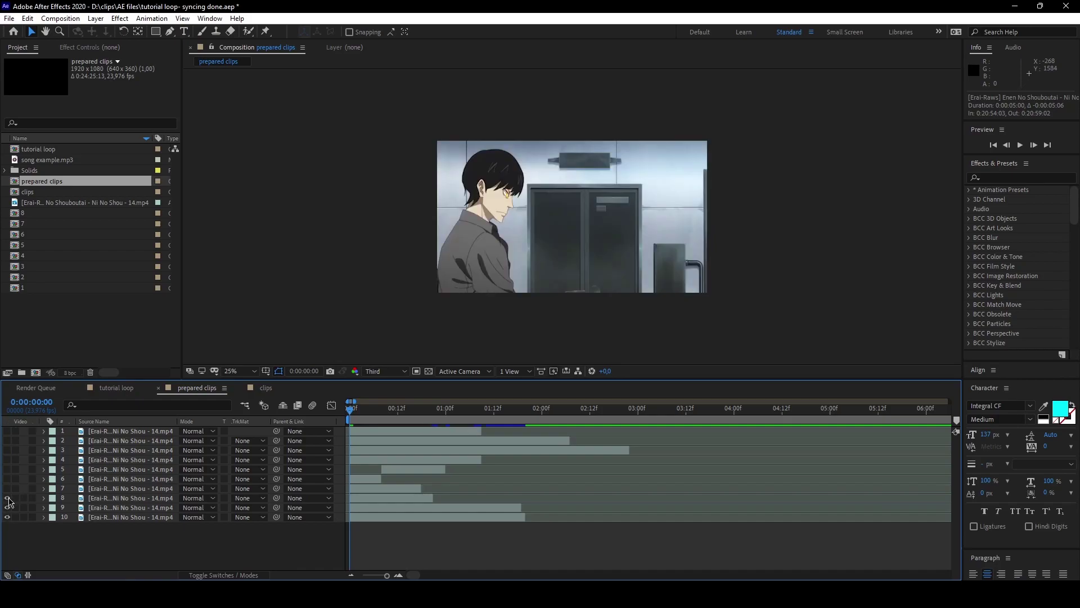
{"action": "left_click", "coordinate": [7, 488]}
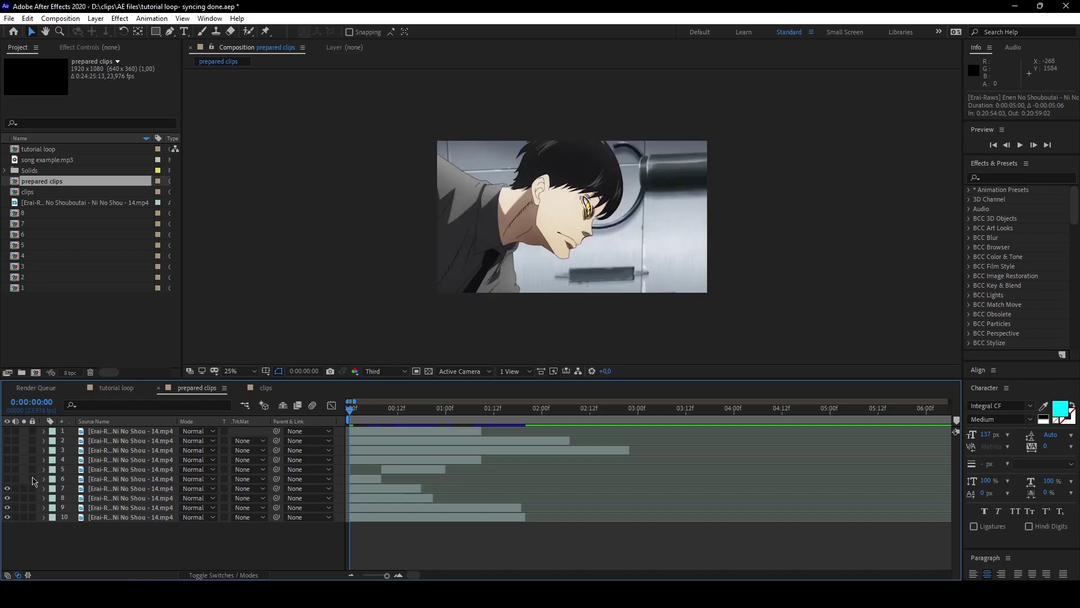
{"action": "left_click_drag", "start_coordinate": [364, 414], "coordinate": [382, 416]}
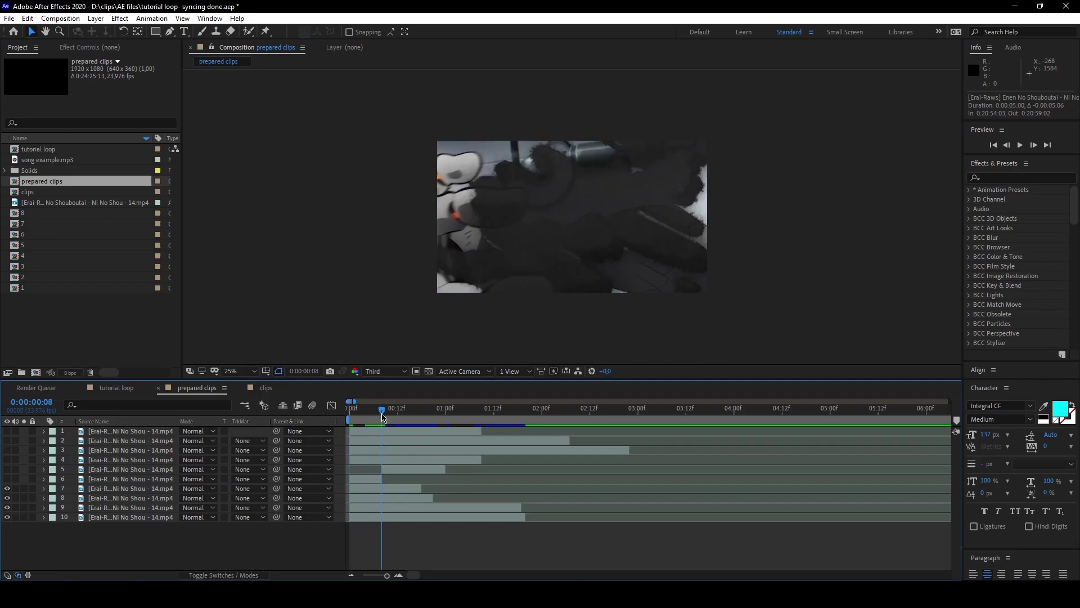
{"action": "left_click_drag", "start_coordinate": [8, 488], "coordinate": [7, 519]}
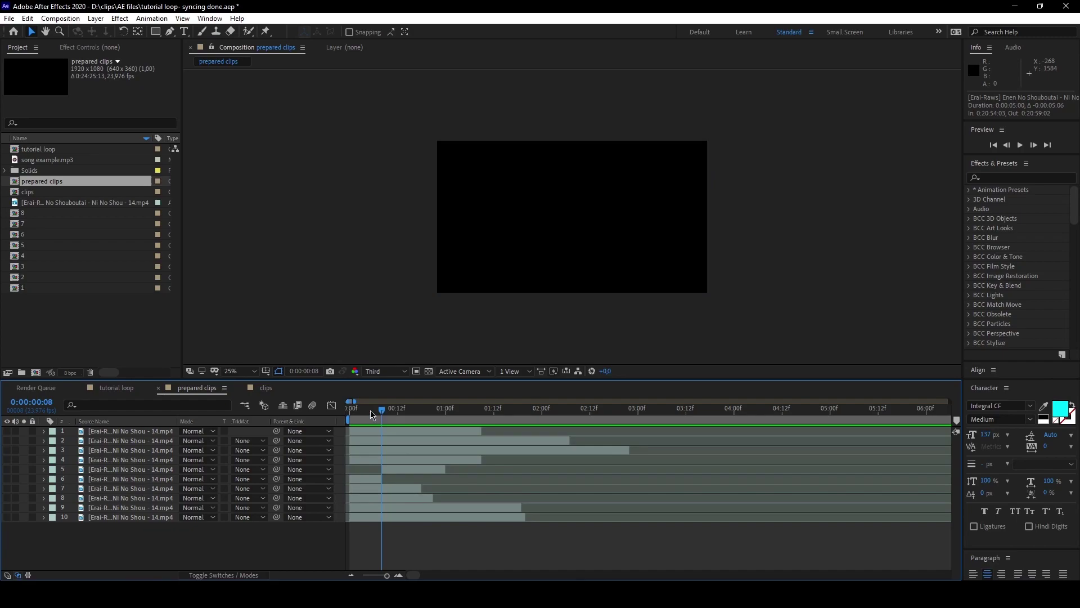
Step: Show the yellow-eyes close-up on layer 10 from its start and cut that layer out of prepared clips
{"action": "key", "text": "Home"}
{"action": "left_click", "coordinate": [7, 517]}
{"action": "left_click", "coordinate": [104, 519]}
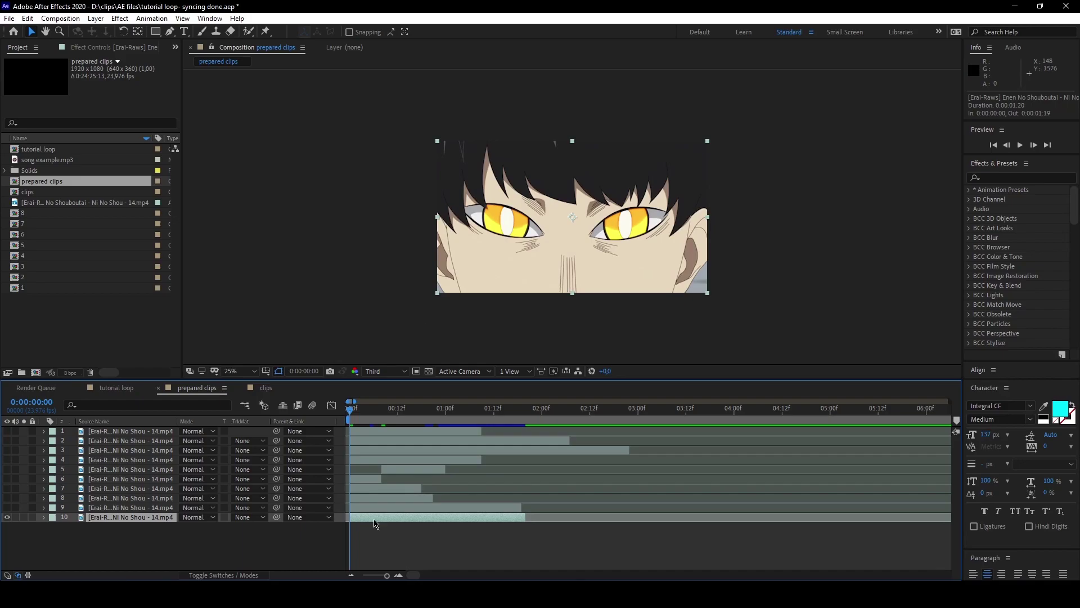
{"action": "key", "text": "ctrl+x"}
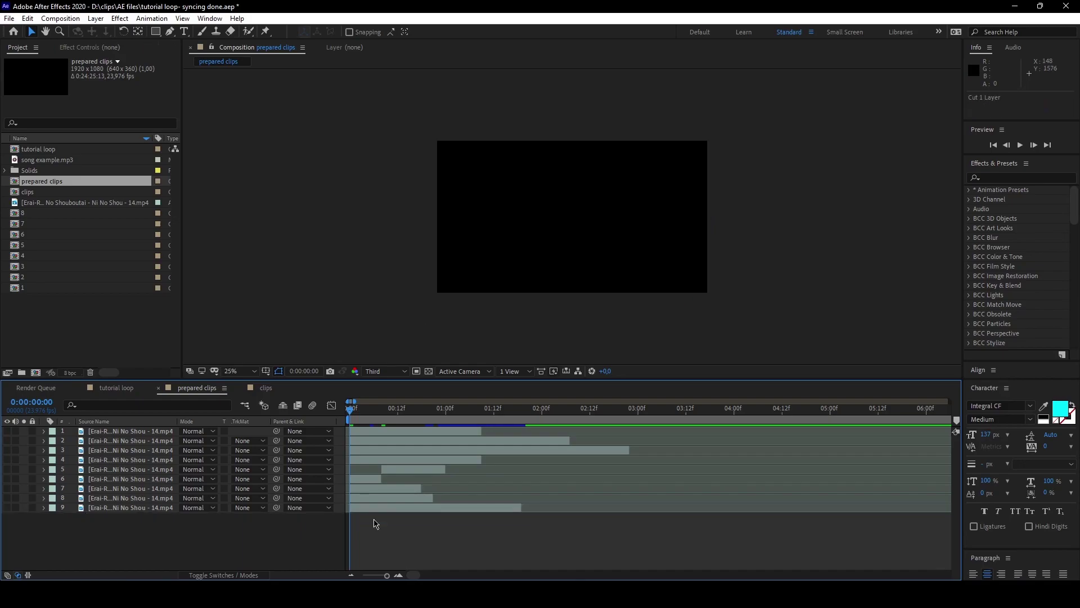
Step: Hide the clips layer in tutorial loop, paste the cut clip above the black solid inside composition 1, and preview it
{"action": "left_click", "coordinate": [114, 387]}
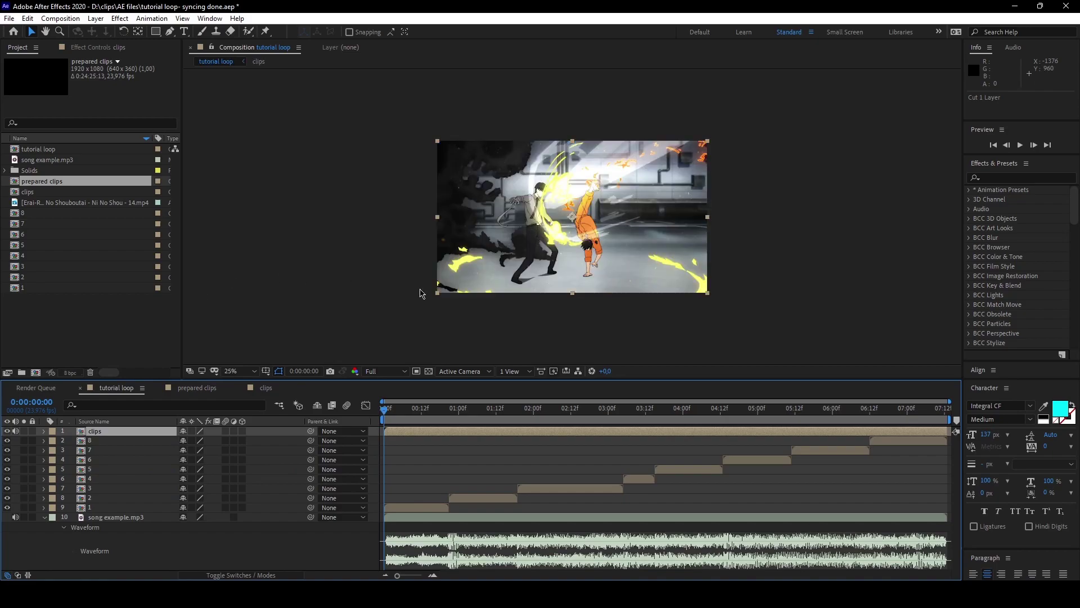
{"action": "left_click", "coordinate": [6, 431]}
{"action": "double_click", "coordinate": [401, 505]}
{"action": "left_click", "coordinate": [397, 435]}
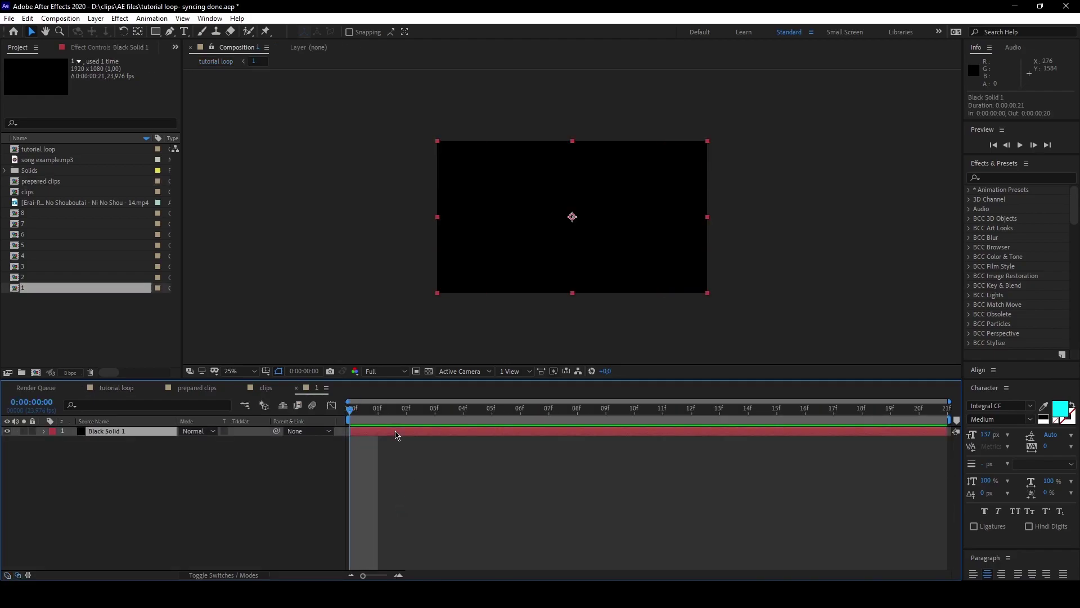
{"action": "key", "text": "ctrl+v"}
{"action": "key", "text": "space"}
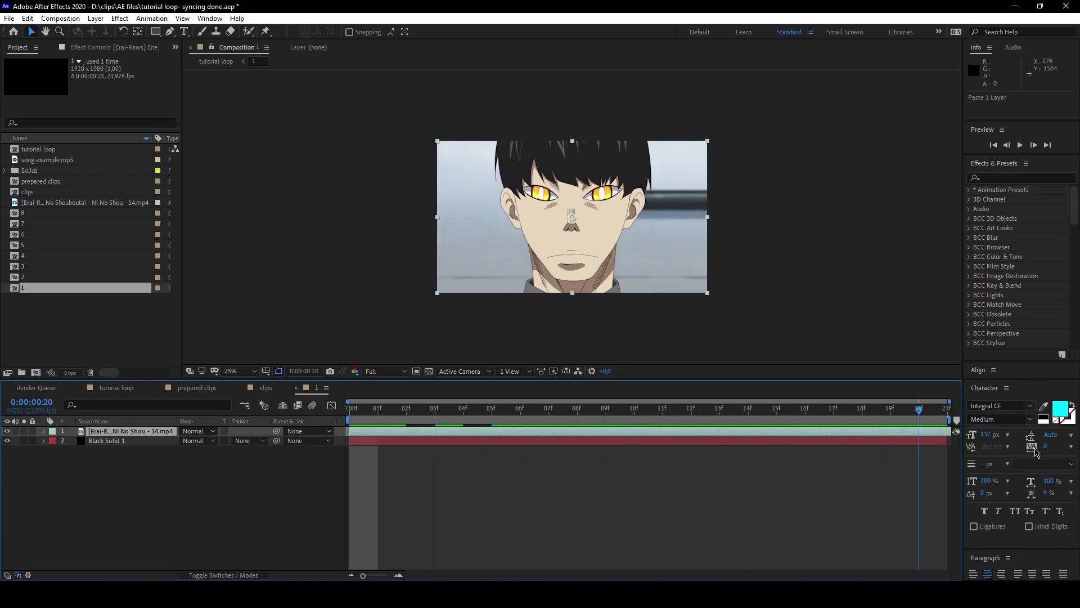
{"action": "left_click_drag", "start_coordinate": [1037, 453], "coordinate": [1009, 448]}
{"action": "scroll", "coordinate": [627, 446], "scroll_direction": "down", "scroll_amount": 1}
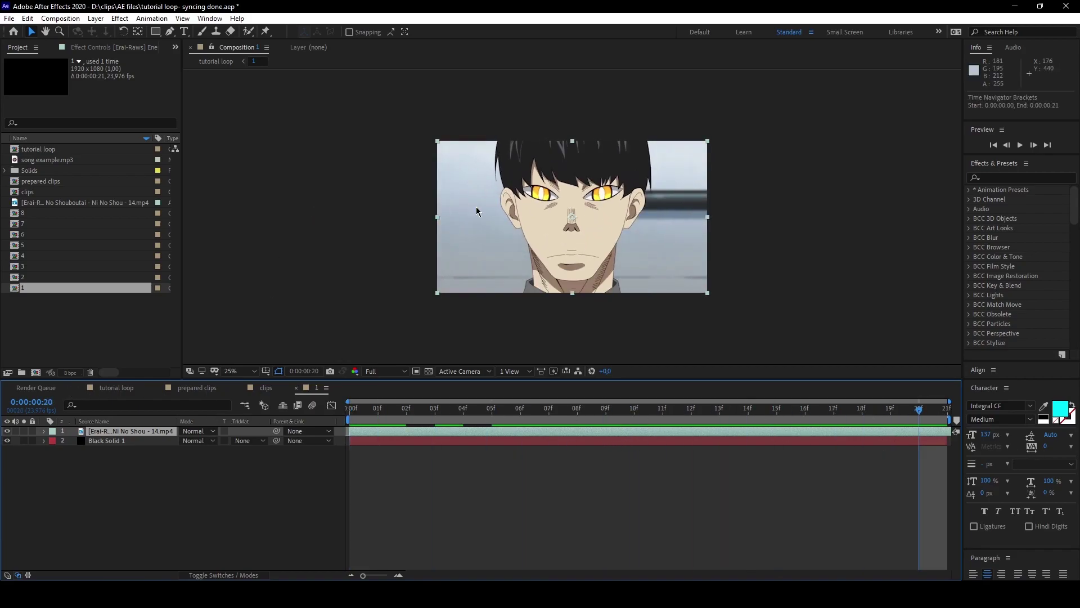
Step: Return to tutorial loop and set the duration of composition 1 to 0:00:10:21 in its composition settings
{"action": "left_click", "coordinate": [116, 387]}
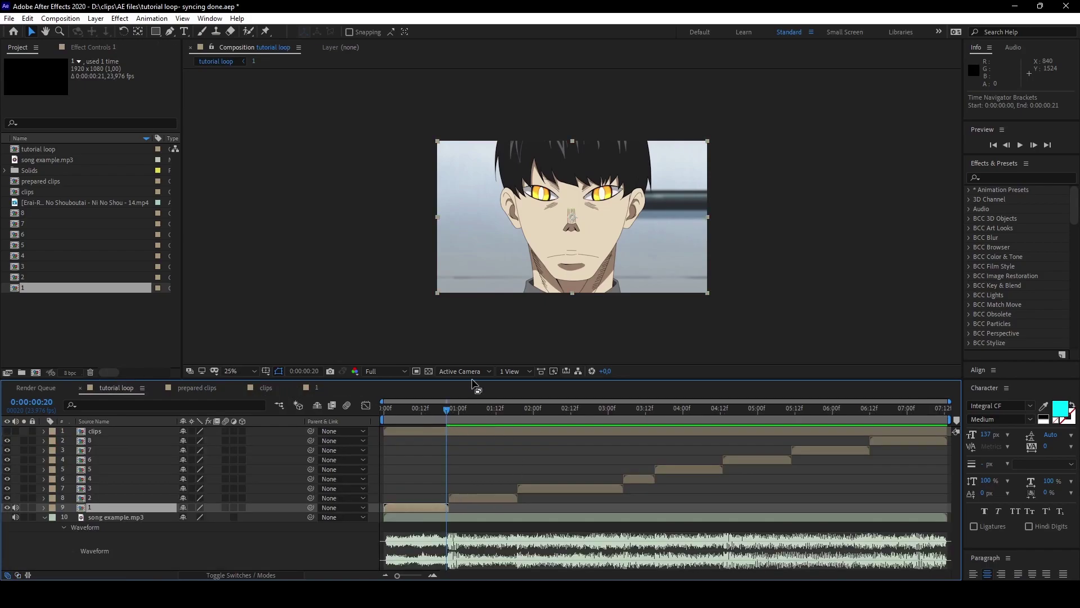
{"action": "right_click", "coordinate": [40, 295]}
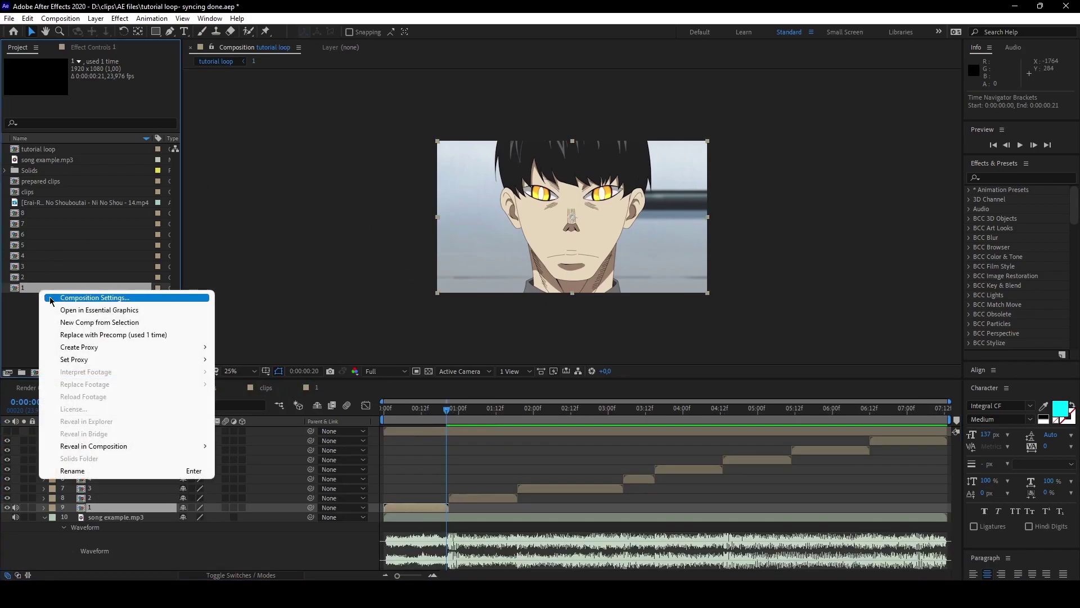
{"action": "left_click", "coordinate": [32, 311]}
{"action": "right_click", "coordinate": [39, 290]}
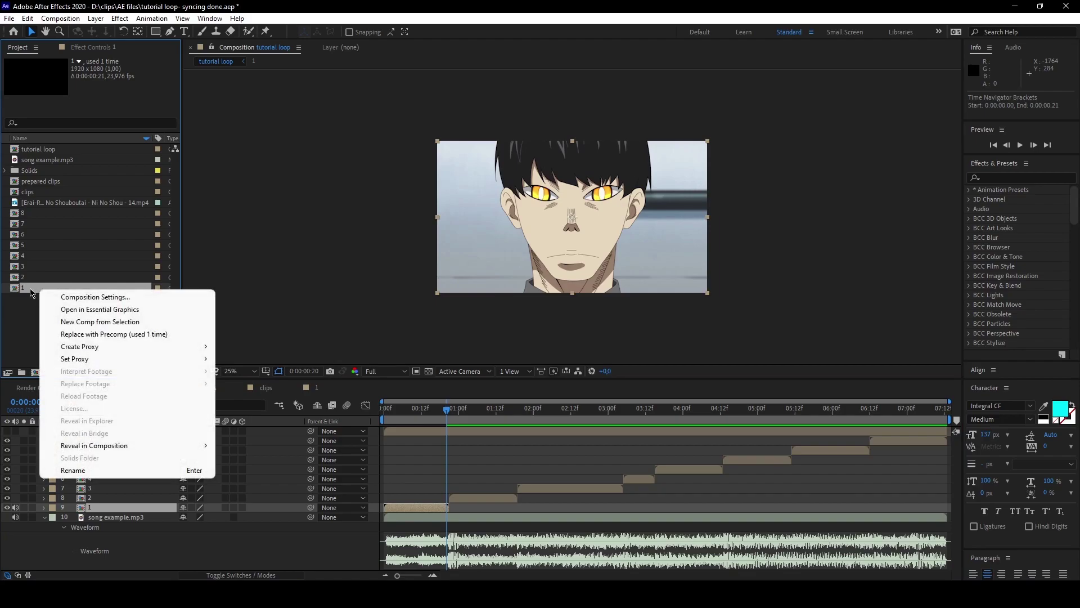
{"action": "left_click", "coordinate": [54, 297]}
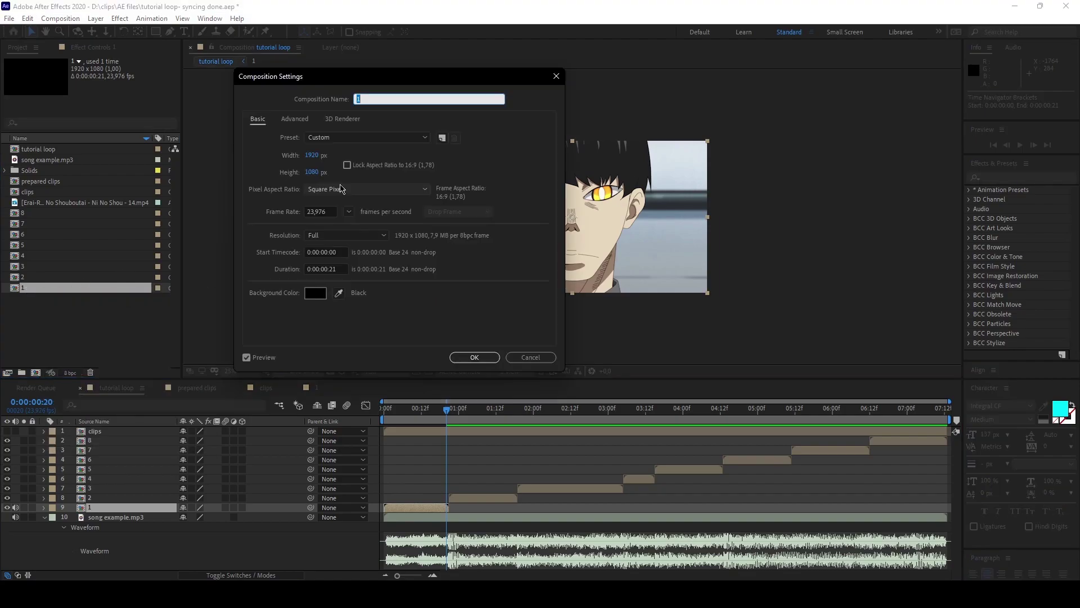
{"action": "left_click", "coordinate": [324, 269]}
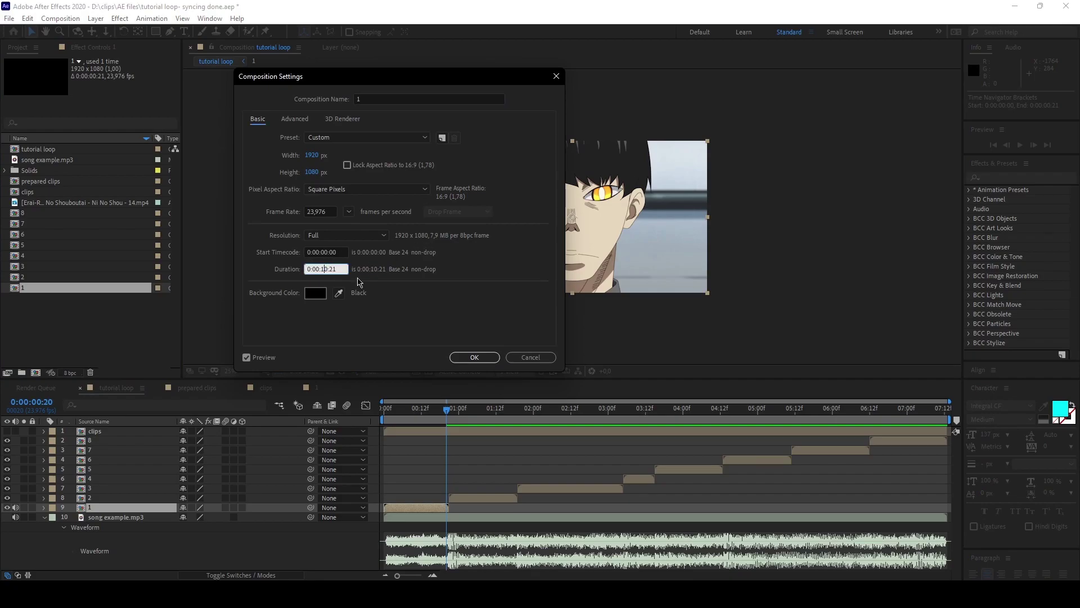
{"action": "left_click", "coordinate": [474, 356]}
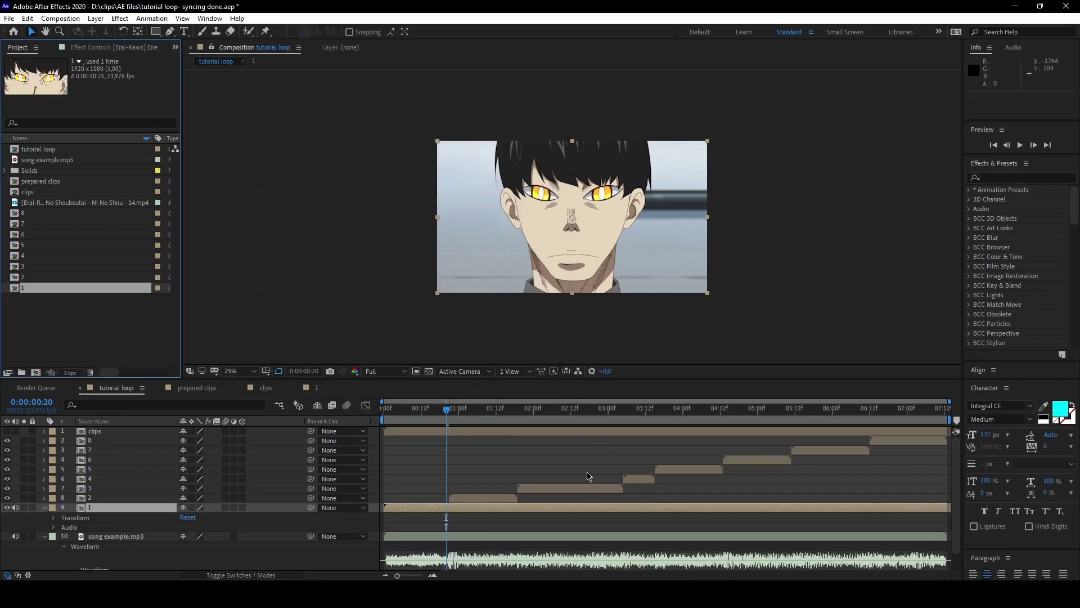
Step: Inspect the extended timeline inside composition 1 and undo the composition settings change
{"action": "double_click", "coordinate": [511, 504]}
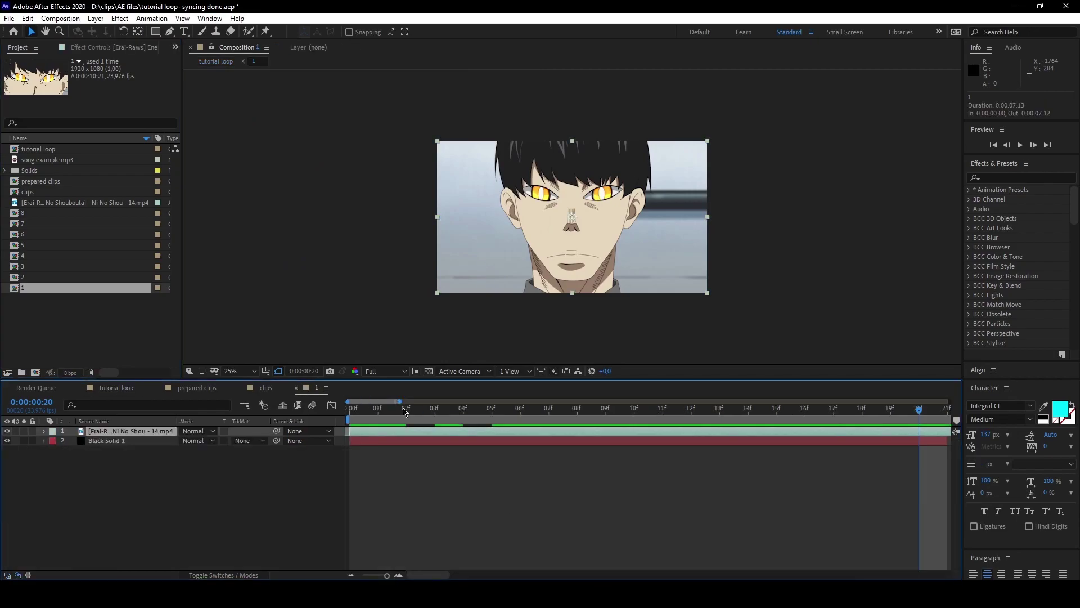
{"action": "left_click_drag", "start_coordinate": [418, 423], "coordinate": [377, 425]}
{"action": "key", "text": "ctrl+z"}
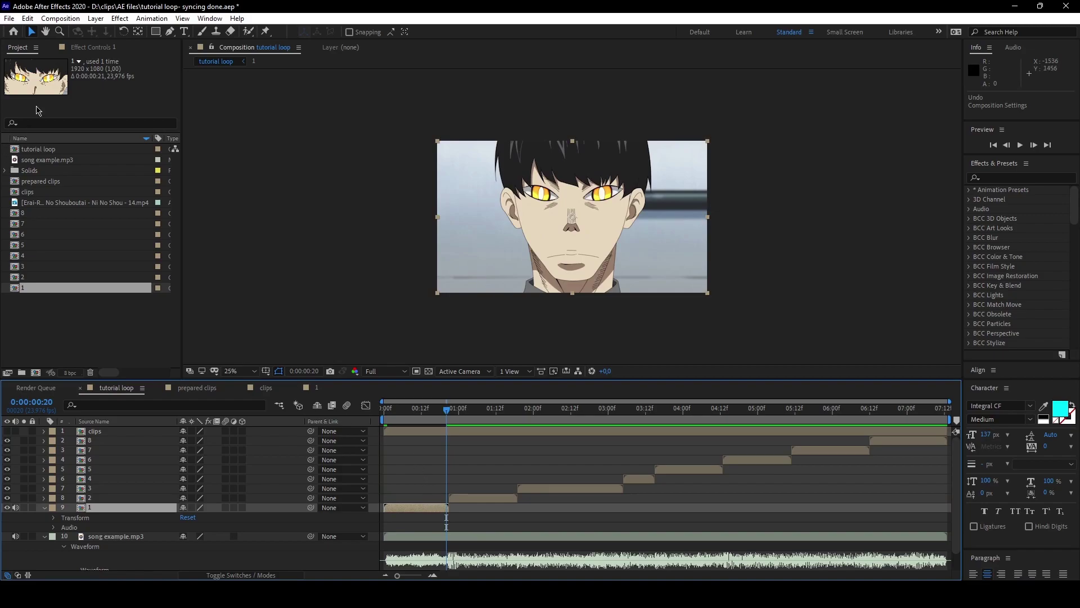
Step: Select the numbered layers 1 to 8 in tutorial loop and run the rd_CompSetter.jsx script on them
{"action": "left_click", "coordinate": [10, 19]}
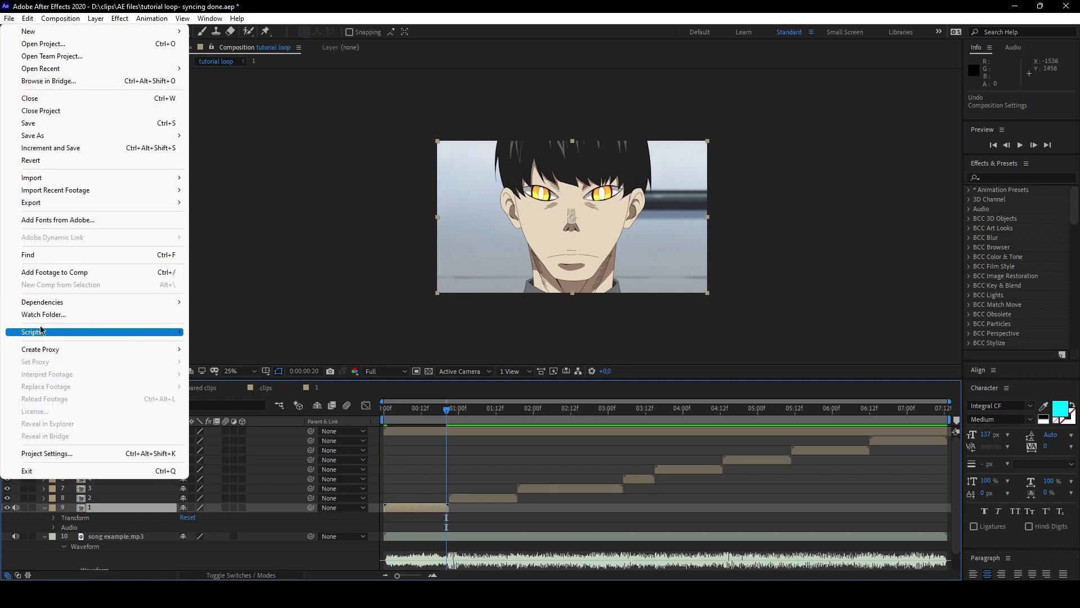
{"action": "mouse_move", "coordinate": [41, 331]}
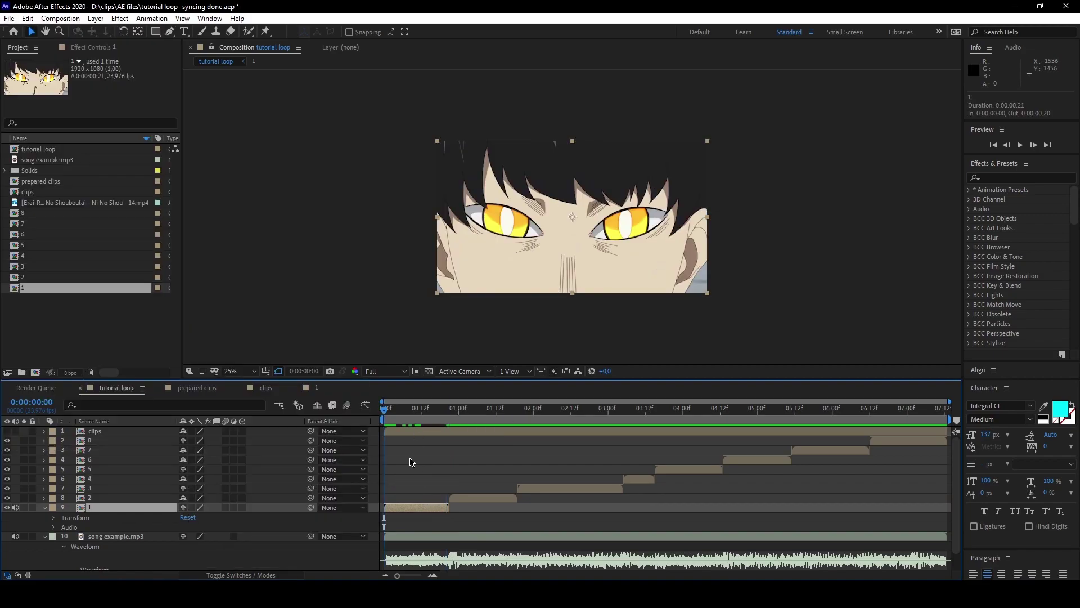
{"action": "left_click", "coordinate": [895, 447], "text": "shift"}
{"action": "left_click", "coordinate": [9, 18]}
{"action": "mouse_move", "coordinate": [27, 18]}
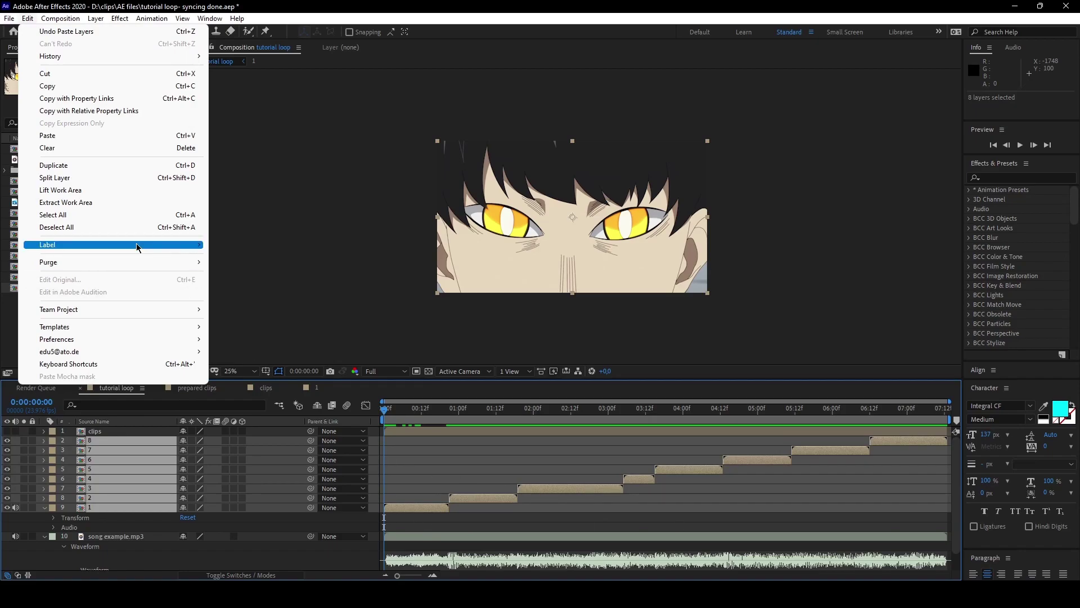
{"action": "mouse_move", "coordinate": [36, 333]}
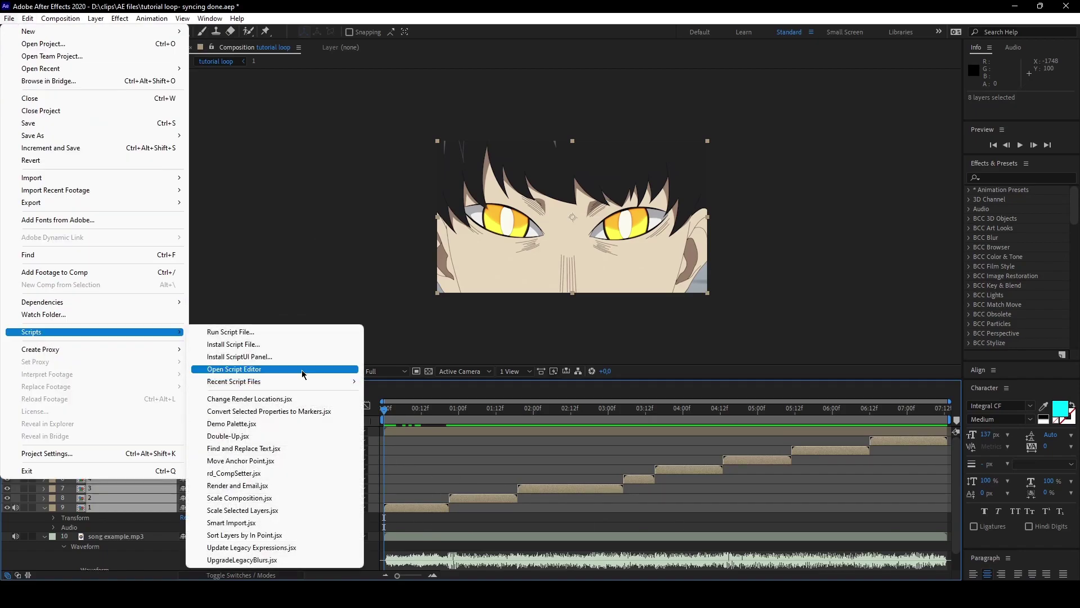
{"action": "left_click", "coordinate": [274, 474]}
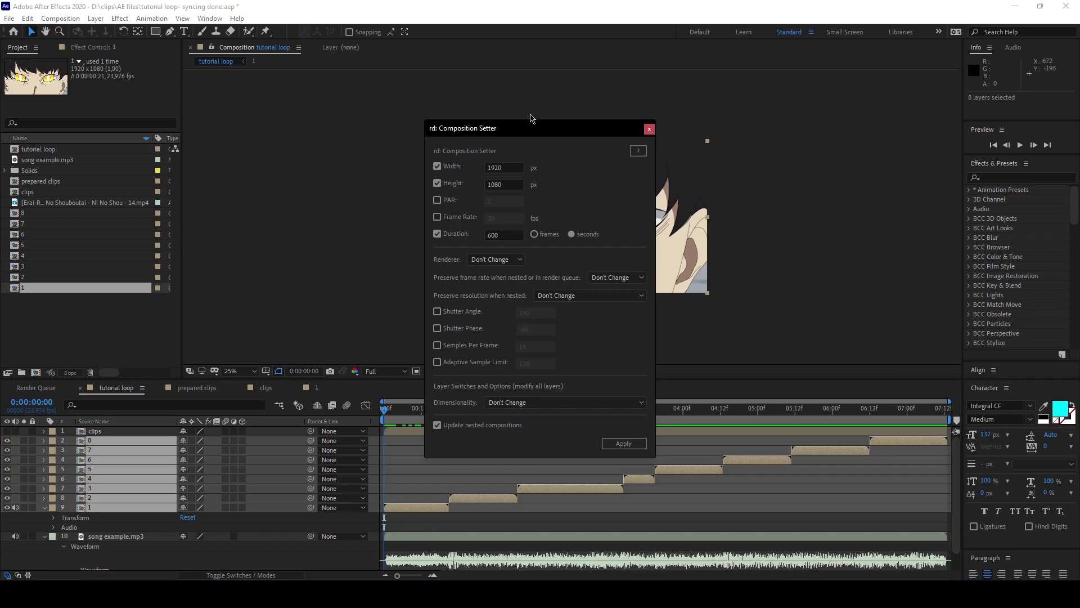
Step: Set the duration to 100 seconds in the rd: Composition Setter, apply it to the selected numbered compositions, and close the dialog
{"action": "left_click_drag", "start_coordinate": [507, 126], "coordinate": [319, 51]}
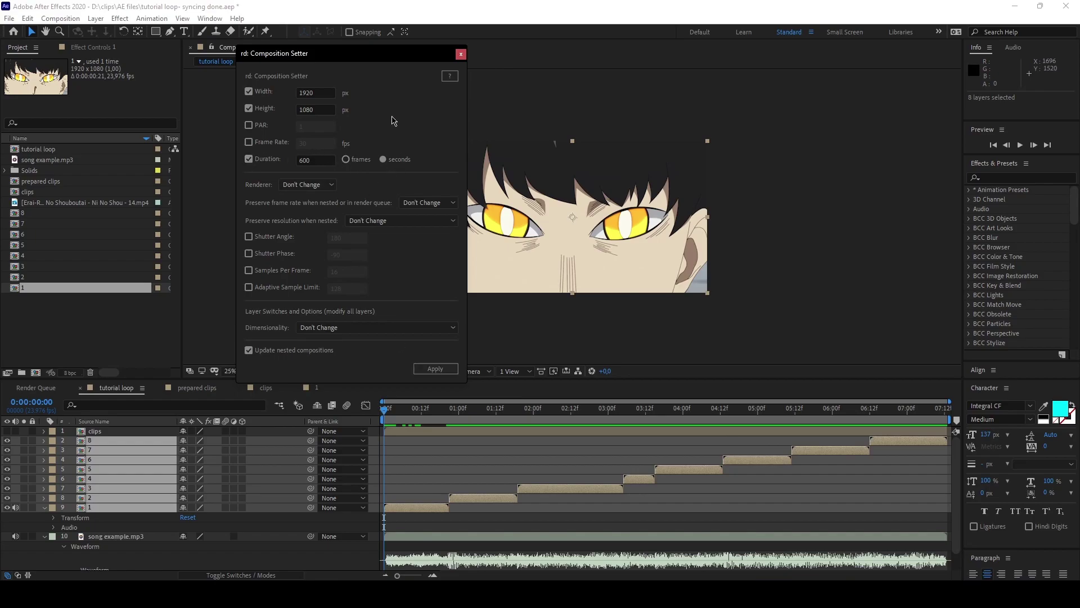
{"action": "left_click", "coordinate": [304, 159]}
{"action": "key", "text": "BackSpace"}
{"action": "type", "text": "1"}
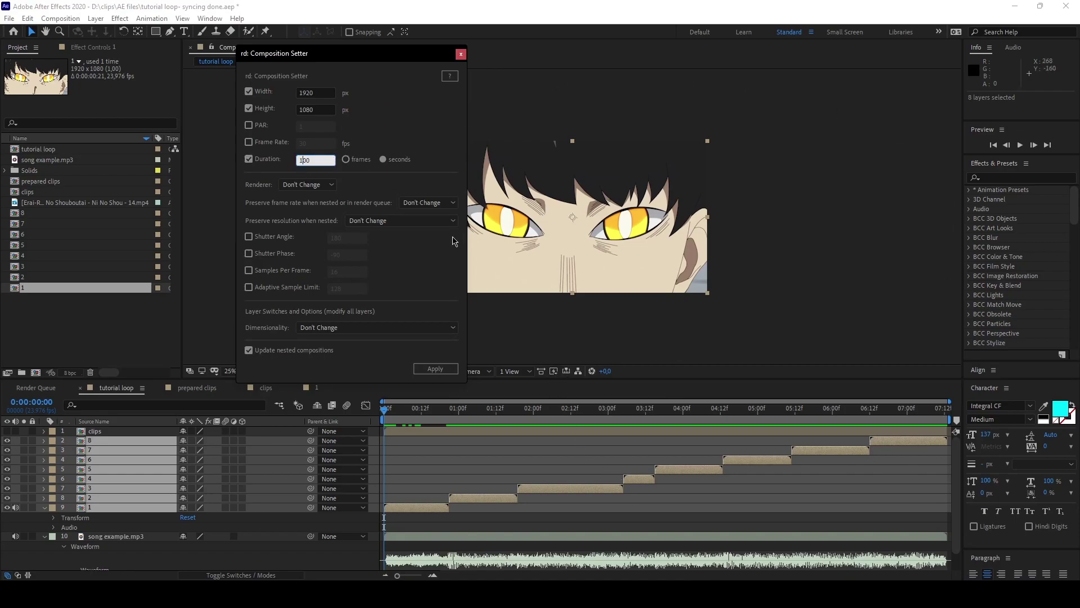
{"action": "left_click", "coordinate": [442, 368]}
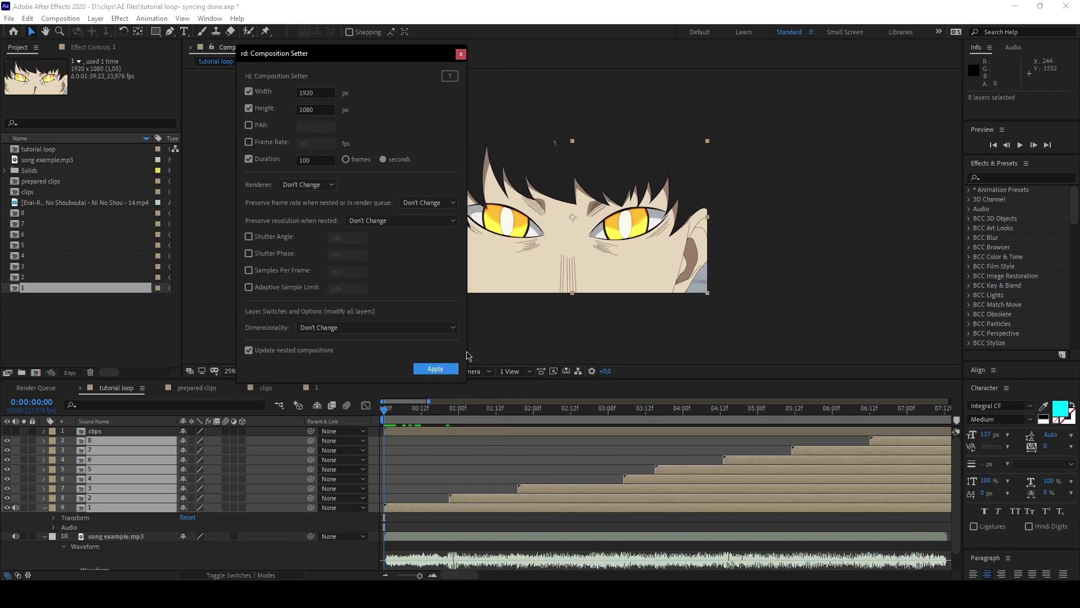
{"action": "left_click", "coordinate": [462, 54]}
Step: Trim the numbered layers 1 to 8 in tutorial loop so they all end with the song at 0:00:07:12
{"action": "scroll", "coordinate": [519, 476], "scroll_direction": "down", "scroll_amount": 5}
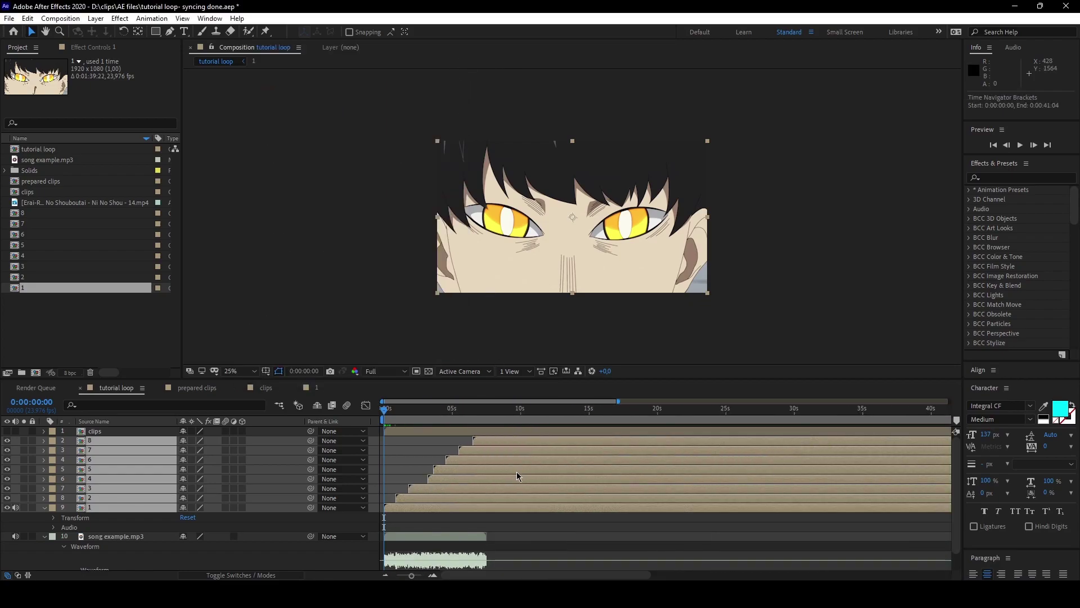
{"action": "left_click", "coordinate": [476, 544]}
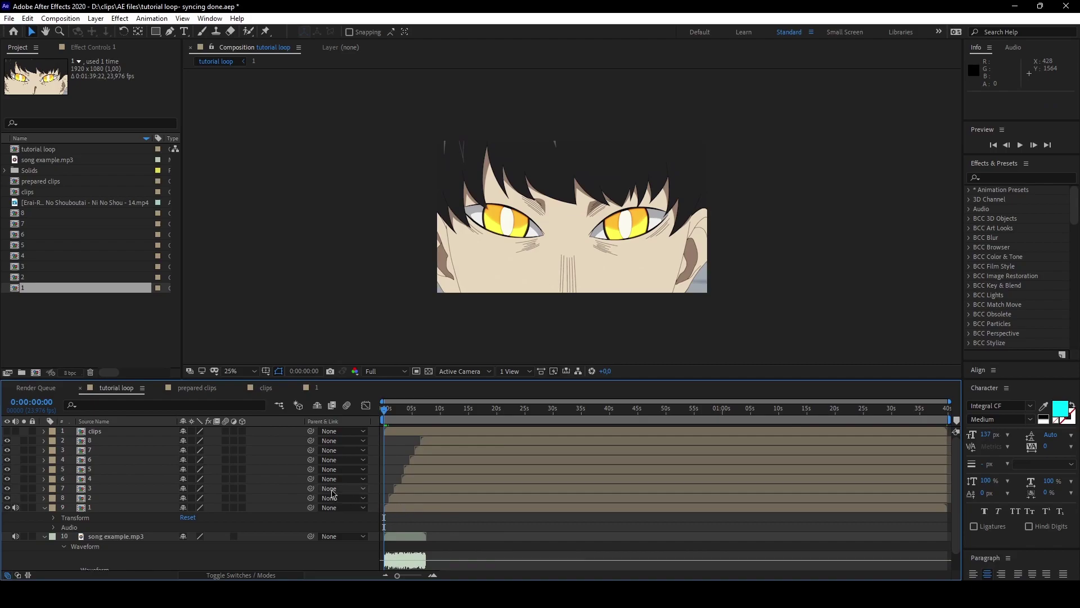
{"action": "key", "text": "equal"}
{"action": "key", "text": "equal"}
{"action": "key", "text": "equal"}
{"action": "key", "text": "equal"}
{"action": "key", "text": "minus"}
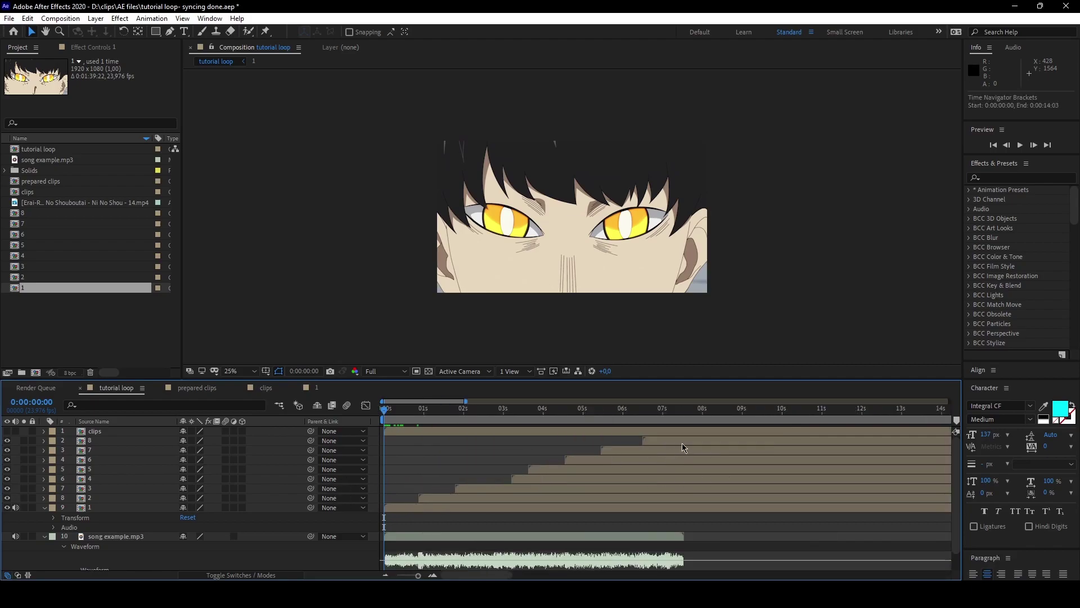
{"action": "left_click", "coordinate": [683, 410]}
{"action": "left_click", "coordinate": [688, 508]}
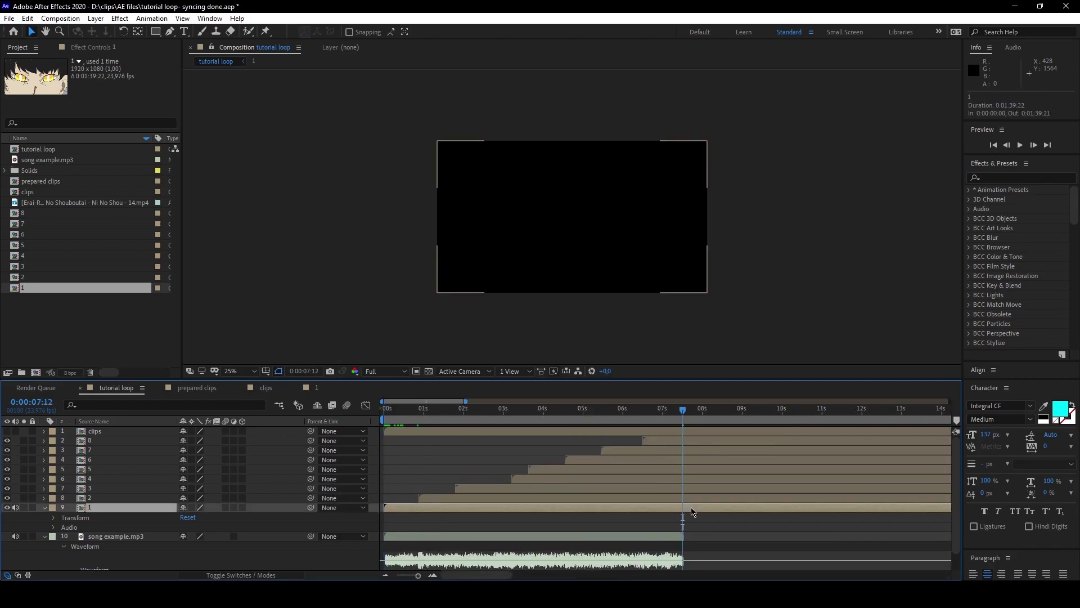
{"action": "key", "text": "equal"}
{"action": "key", "text": "equal"}
{"action": "key", "text": "equal"}
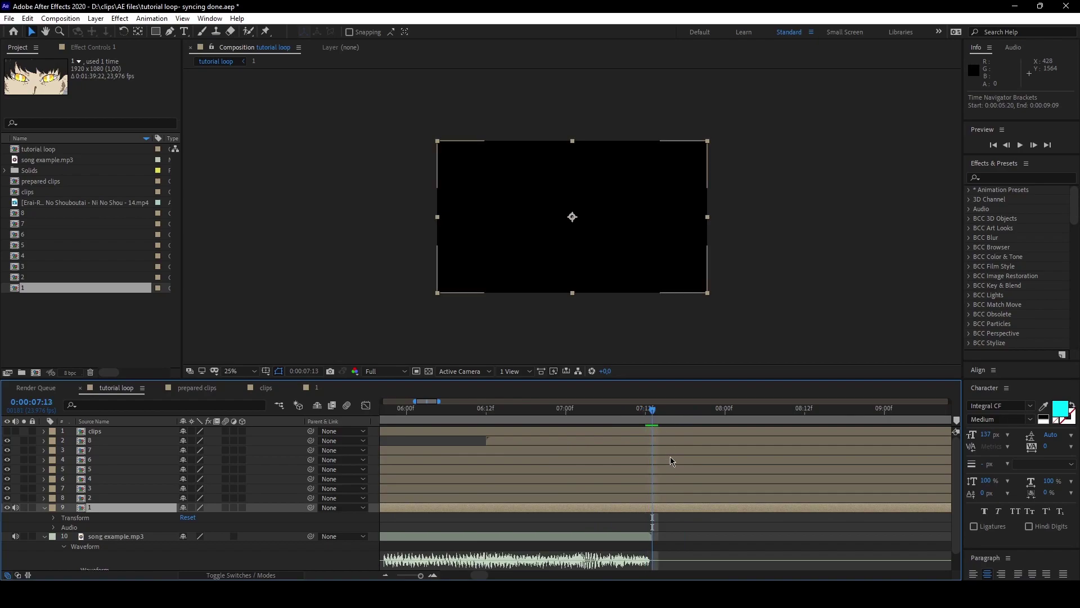
{"action": "key", "text": "ctrl+shift+d"}
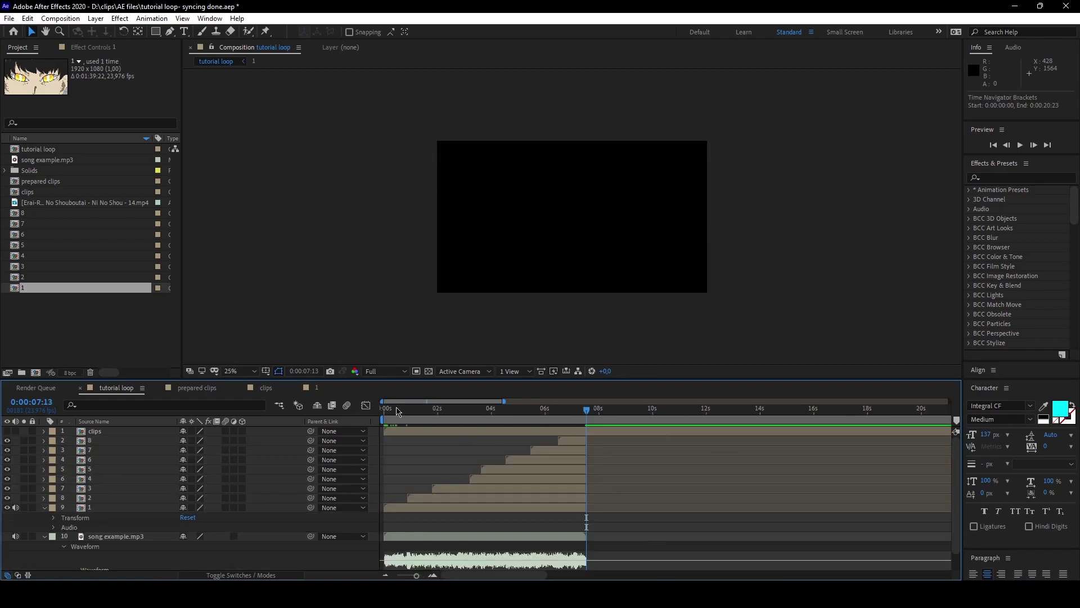
Step: Open composition 1 from the start of tutorial loop, examine its extended timeline, and return to tutorial loop
{"action": "left_click", "coordinate": [386, 408]}
{"action": "double_click", "coordinate": [423, 508]}
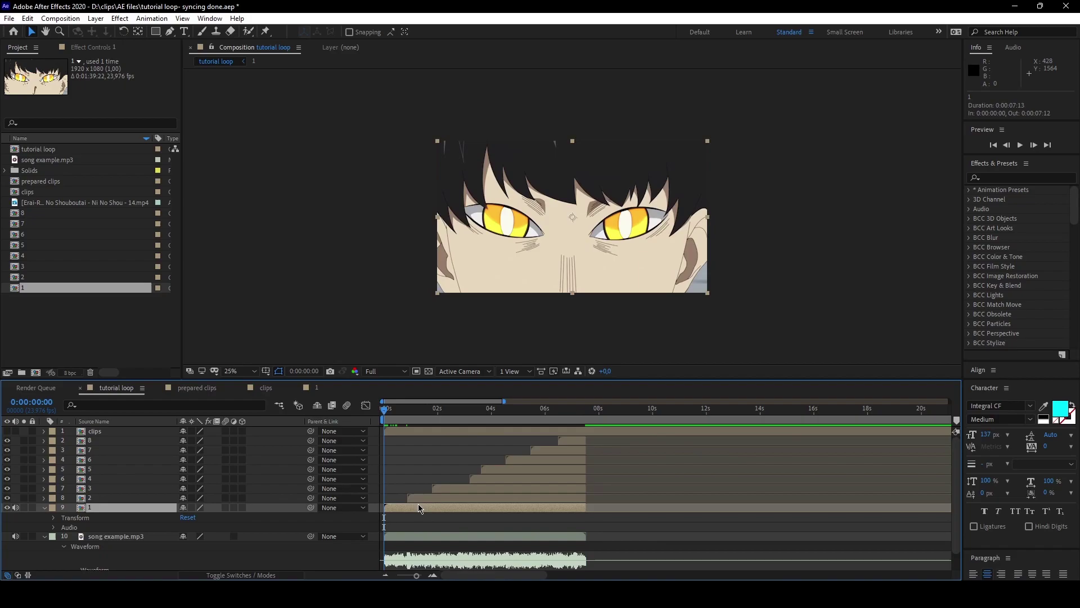
{"action": "scroll", "coordinate": [479, 446], "scroll_direction": "down", "scroll_amount": 3}
{"action": "scroll", "coordinate": [478, 446], "scroll_direction": "up", "scroll_amount": 5}
{"action": "left_click_drag", "start_coordinate": [490, 409], "coordinate": [915, 436]}
{"action": "scroll", "coordinate": [716, 475], "scroll_direction": "down", "scroll_amount": 6}
{"action": "scroll", "coordinate": [716, 476], "scroll_direction": "down", "scroll_amount": 2}
{"action": "left_click_drag", "start_coordinate": [777, 410], "coordinate": [311, 425]}
{"action": "left_click", "coordinate": [119, 388]}
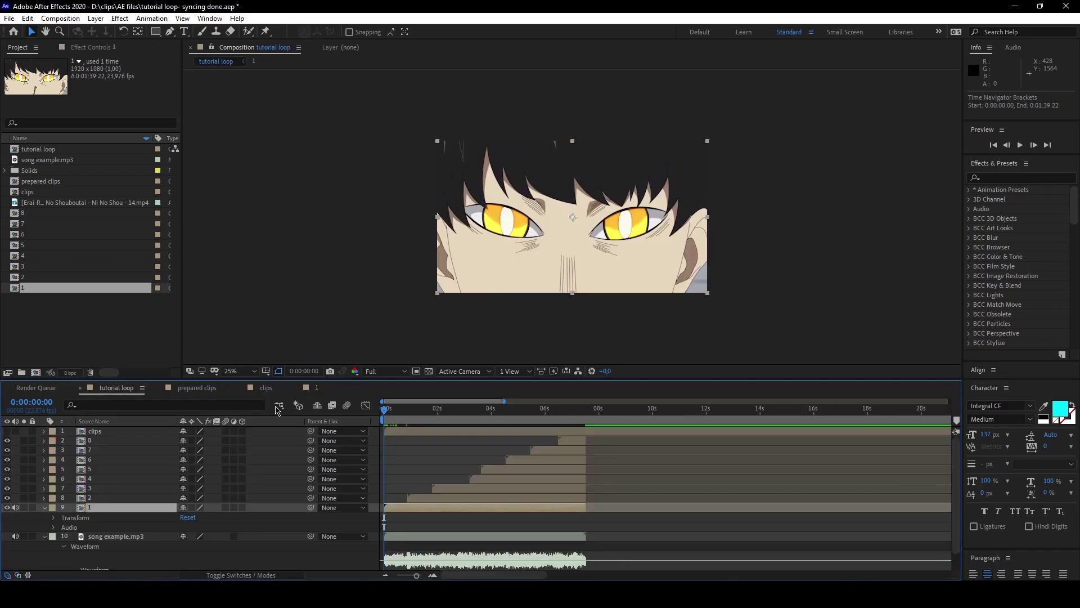
Step: Preview tutorial loop from its first frame
{"action": "left_click_drag", "start_coordinate": [408, 412], "coordinate": [312, 431]}
{"action": "key", "text": "space"}
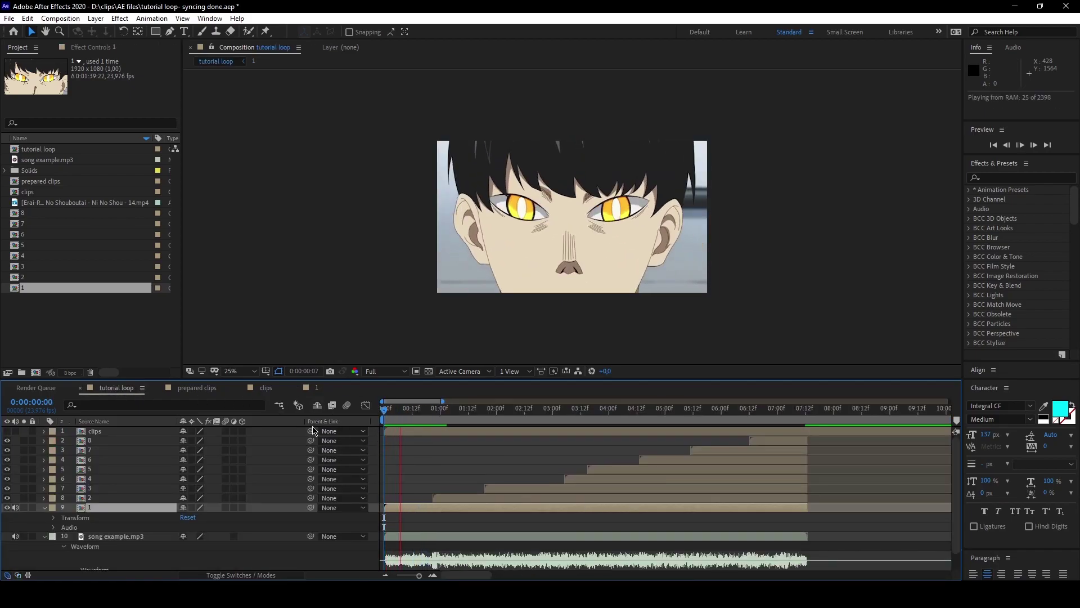
{"action": "key", "text": "space"}
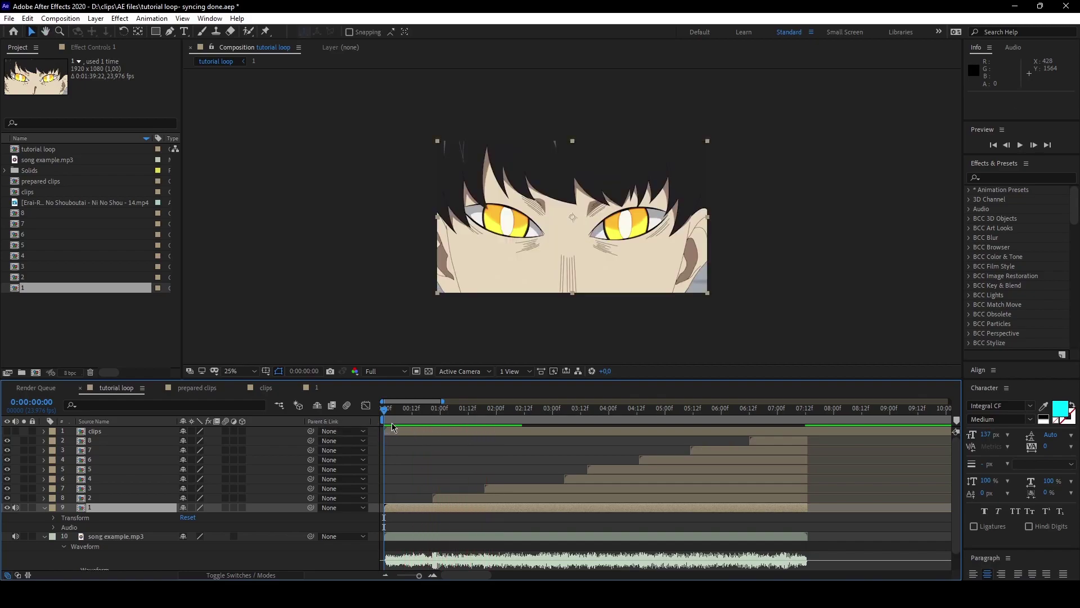
Step: Unhide the bottom clip, layer 9, in prepared clips and cut it
{"action": "left_click", "coordinate": [265, 388]}
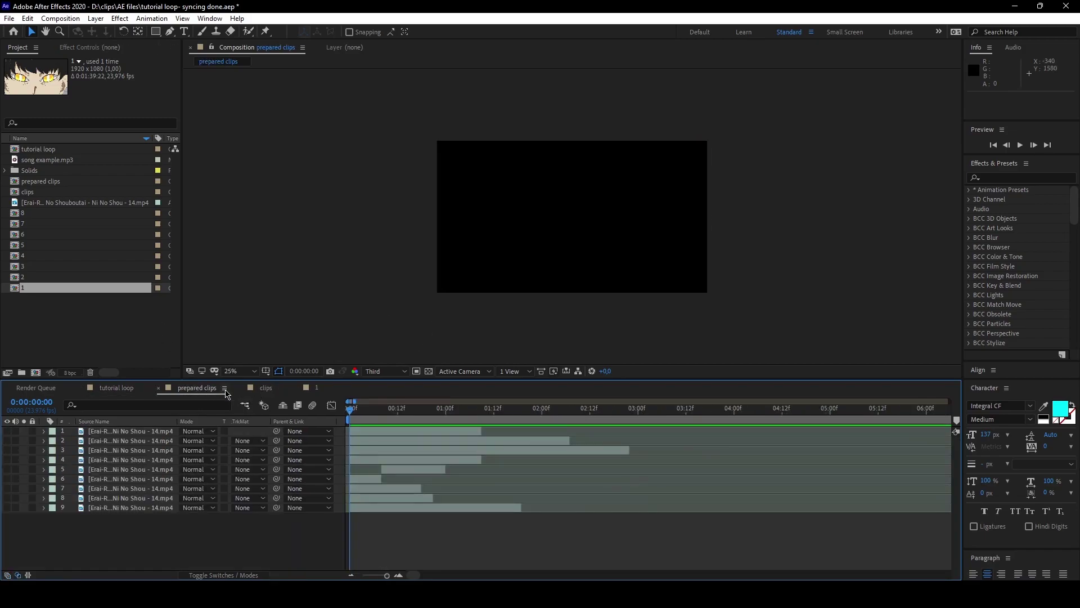
{"action": "left_click", "coordinate": [7, 508]}
{"action": "left_click", "coordinate": [124, 508]}
{"action": "key", "text": "ctrl+x"}
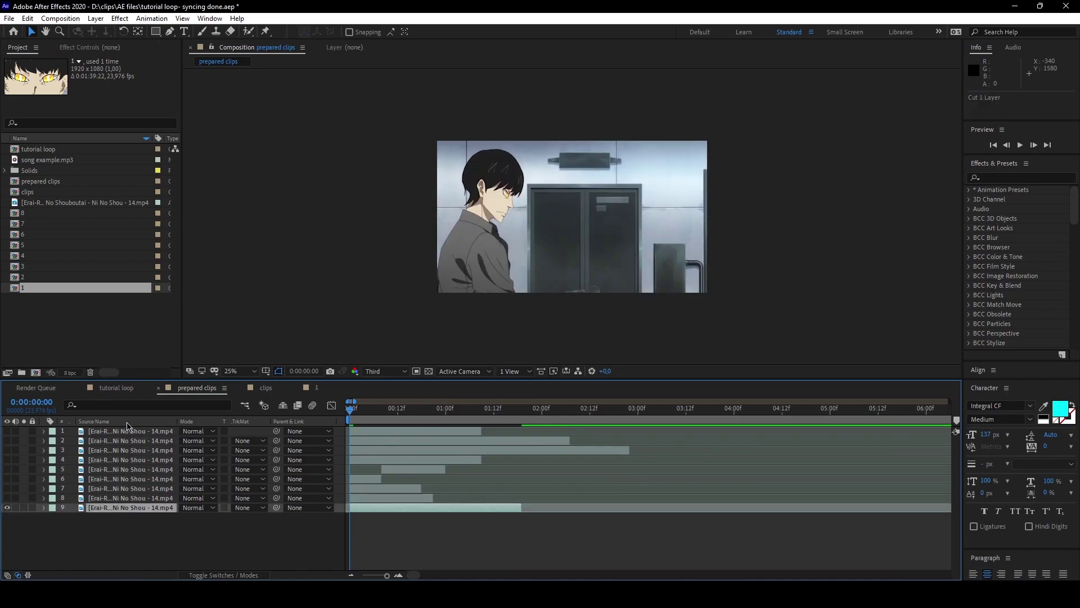
Step: Open composition 2 from tutorial loop, paste the cut clip above the black solid starting at the composition's first frame, and preview it
{"action": "left_click", "coordinate": [117, 387]}
{"action": "left_click", "coordinate": [442, 492]}
{"action": "double_click", "coordinate": [448, 495]}
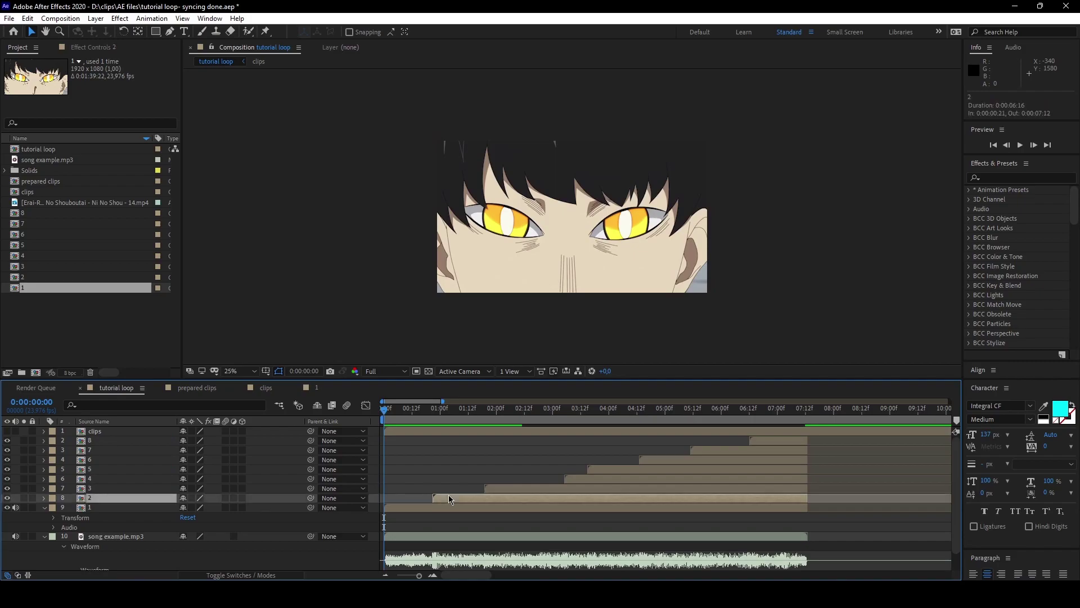
{"action": "key", "text": "ctrl+v"}
{"action": "left_click_drag", "start_coordinate": [383, 411], "coordinate": [291, 414]}
{"action": "scroll", "coordinate": [290, 413], "scroll_direction": "up", "scroll_amount": 5}
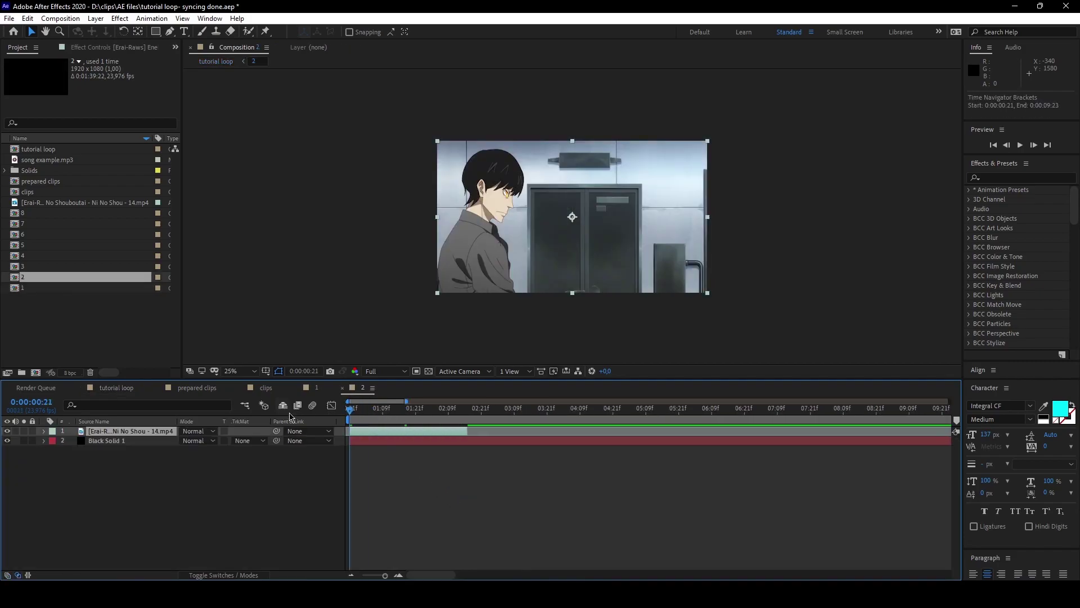
{"action": "key", "text": "space"}
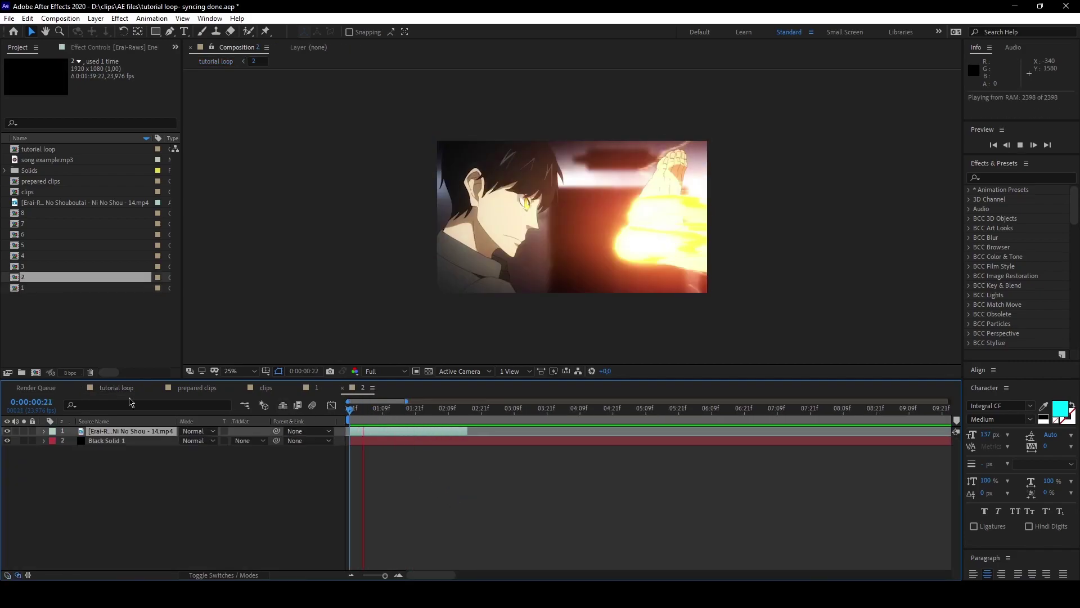
Step: Return to tutorial loop and preview the first two filled compositions against the song from the beginning
{"action": "left_click", "coordinate": [116, 387]}
{"action": "left_click", "coordinate": [405, 424]}
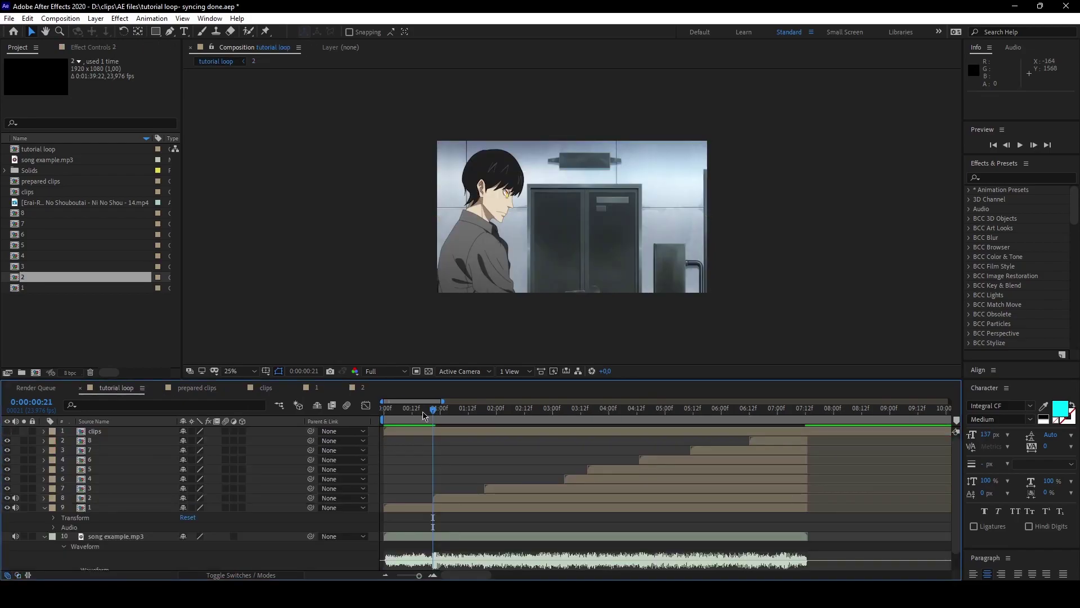
{"action": "key", "text": "Home"}
{"action": "key", "text": "space"}
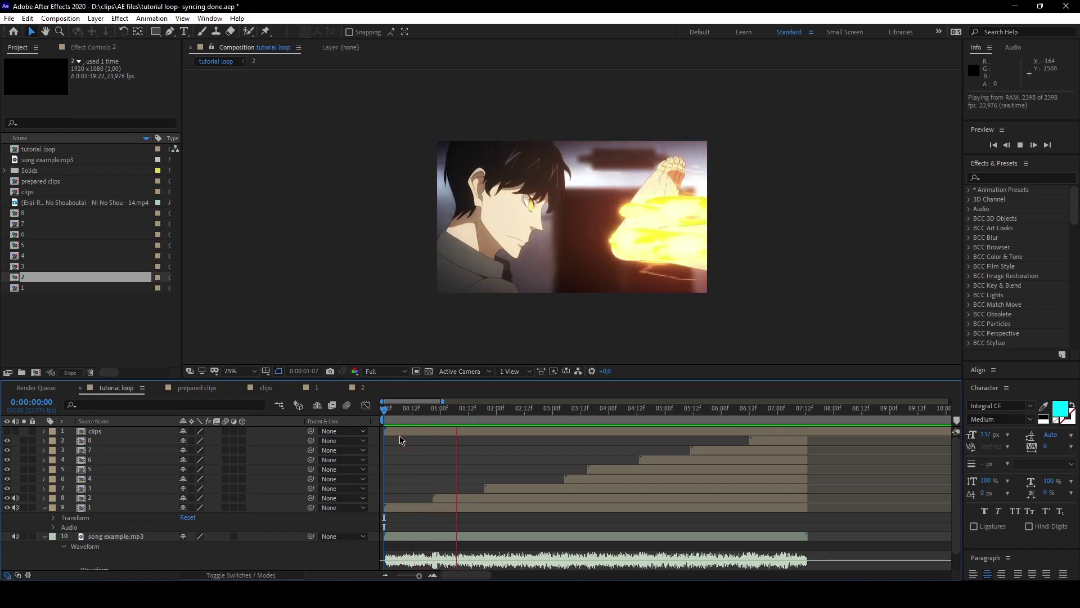
{"action": "key", "text": "space"}
{"action": "left_click", "coordinate": [475, 411]}
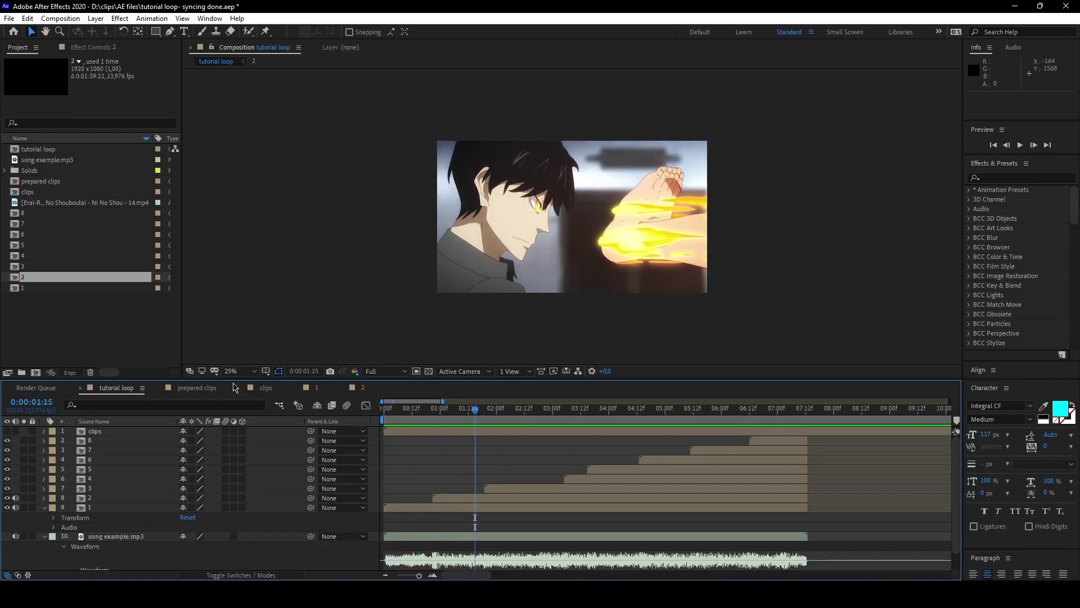
Step: Close the clips timeline, then unhide and cut the bottom clip, layer 8, in prepared clips
{"action": "left_click", "coordinate": [268, 388]}
{"action": "left_click", "coordinate": [213, 388]}
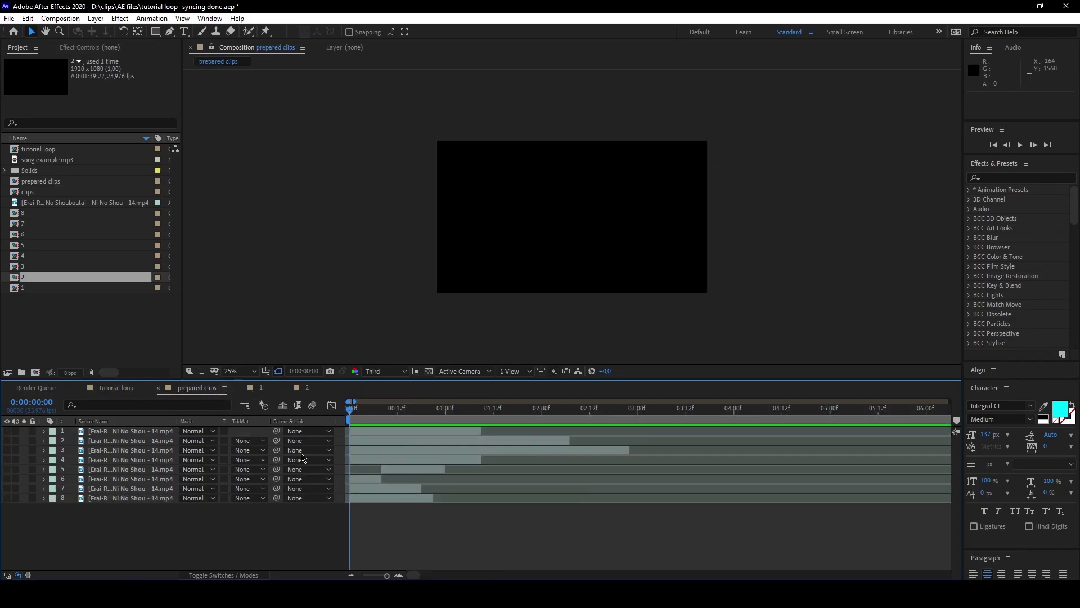
{"action": "left_click", "coordinate": [355, 498]}
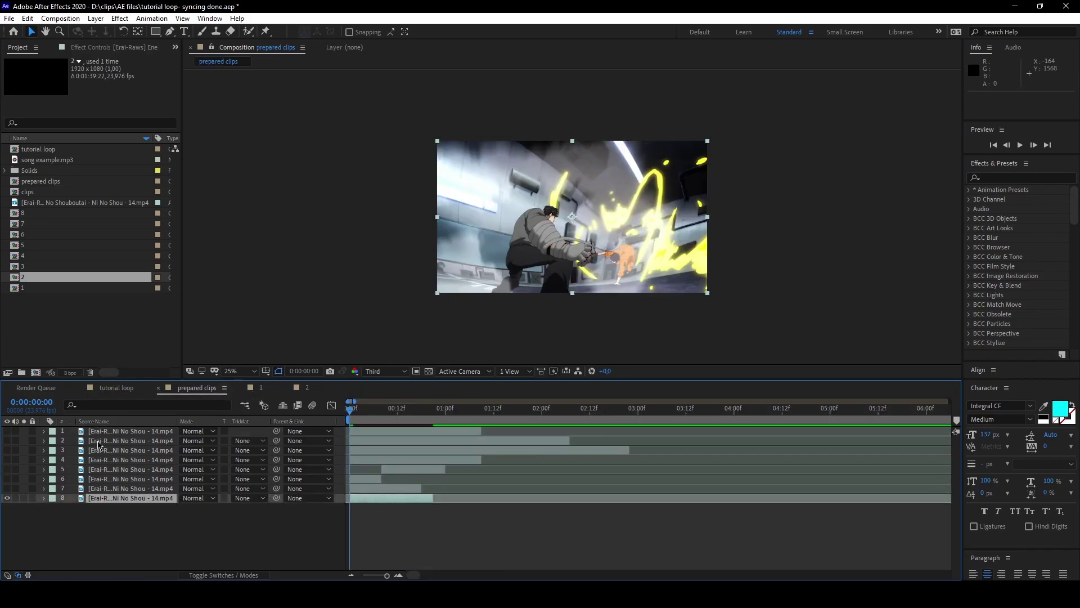
Step: Open composition 3 at 0:00:01:19 from tutorial loop, paste the cut clip above the black solid, and scrub through it
{"action": "left_click", "coordinate": [114, 388]}
{"action": "key", "text": "space"}
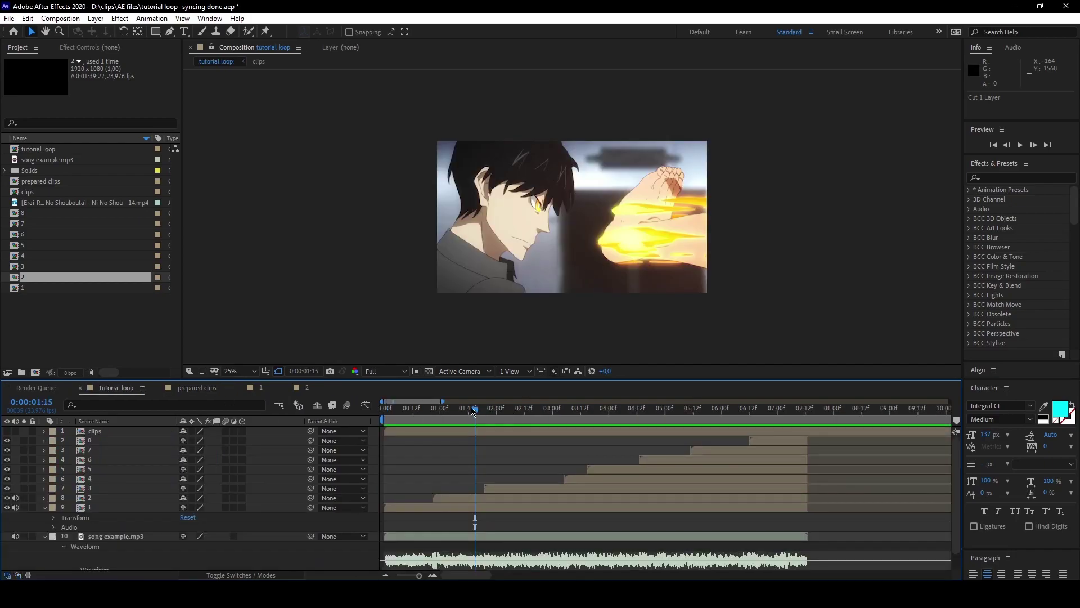
{"action": "left_click", "coordinate": [507, 485]}
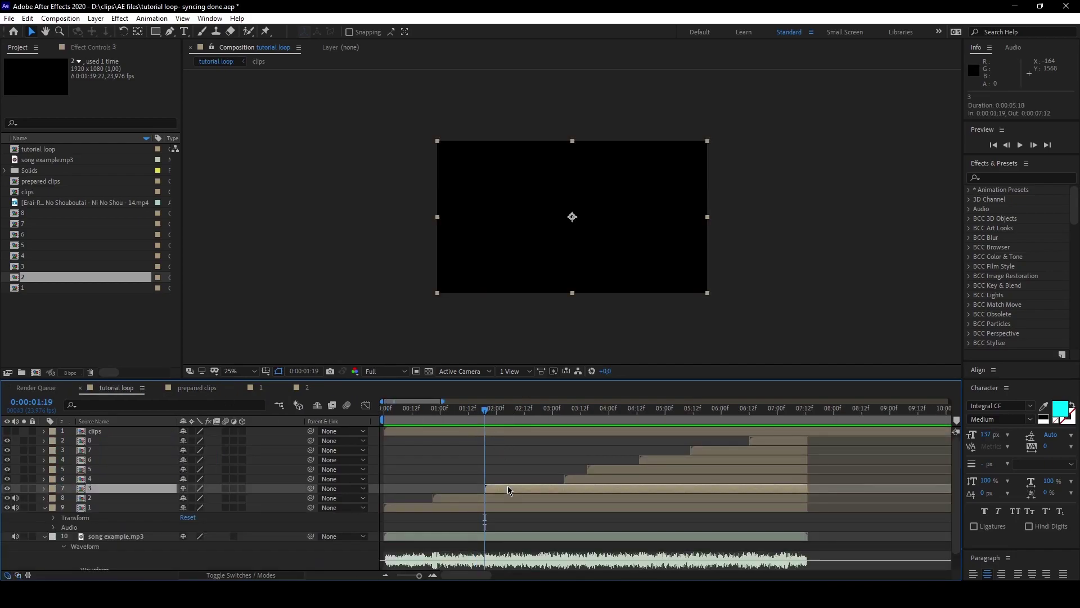
{"action": "double_click", "coordinate": [514, 488]}
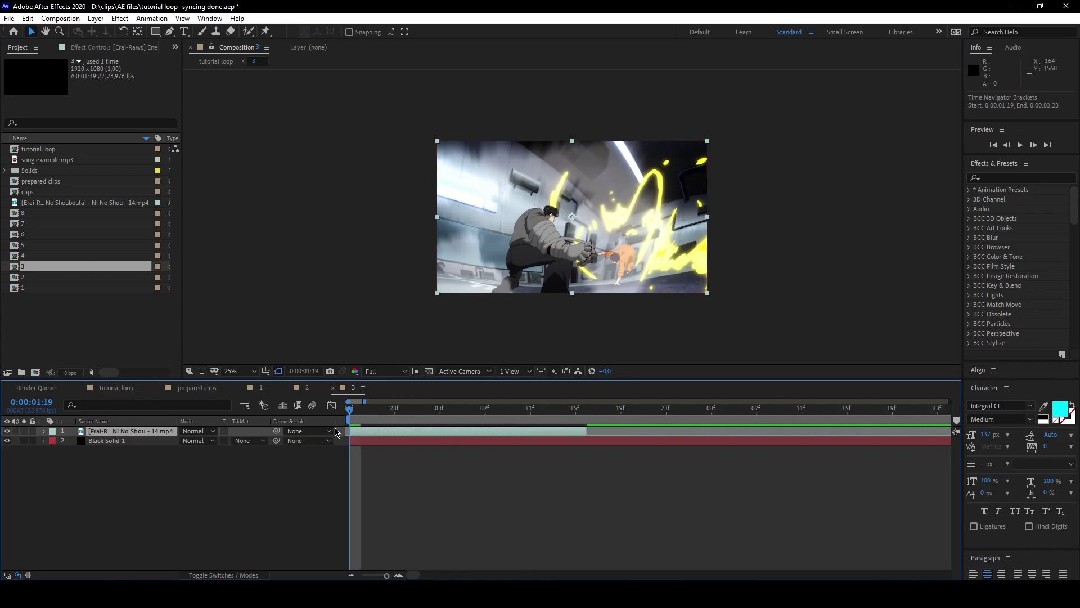
{"action": "left_click", "coordinate": [390, 413]}
{"action": "left_click_drag", "start_coordinate": [390, 412], "coordinate": [113, 427]}
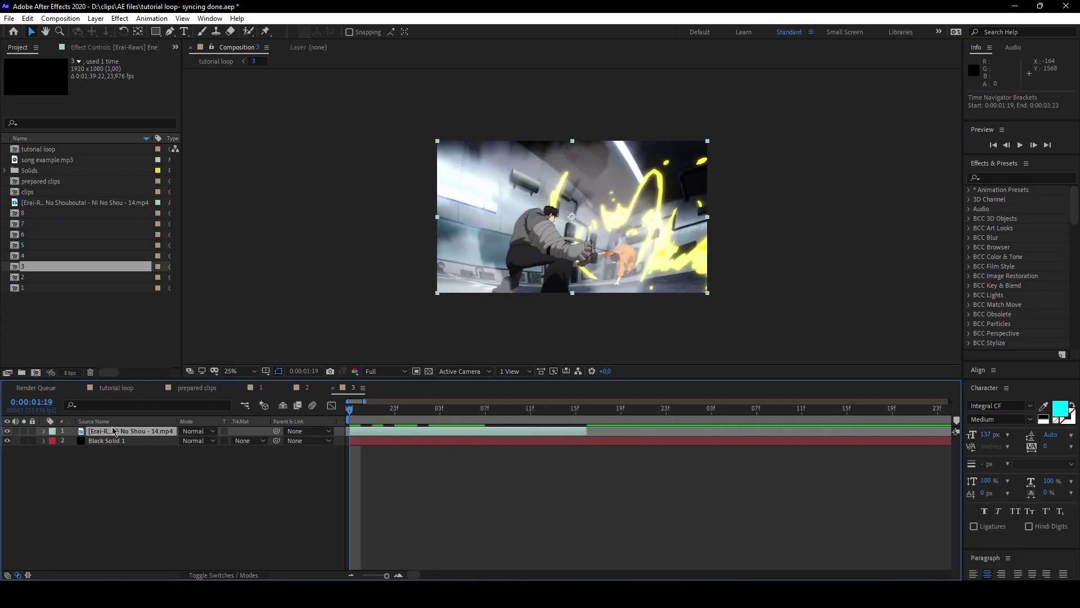
Step: Return to tutorial loop and examine the clip in layer 3 frame by frame, stopping at 0:00:02:06
{"action": "left_click", "coordinate": [112, 393]}
{"action": "left_click", "coordinate": [557, 410]}
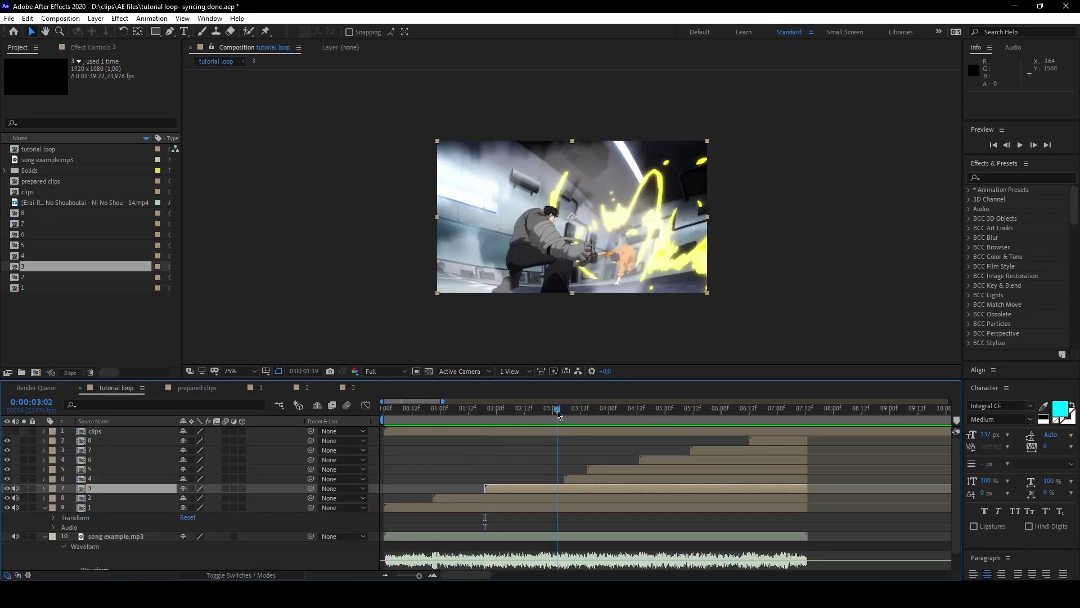
{"action": "left_click_drag", "start_coordinate": [557, 410], "coordinate": [496, 425]}
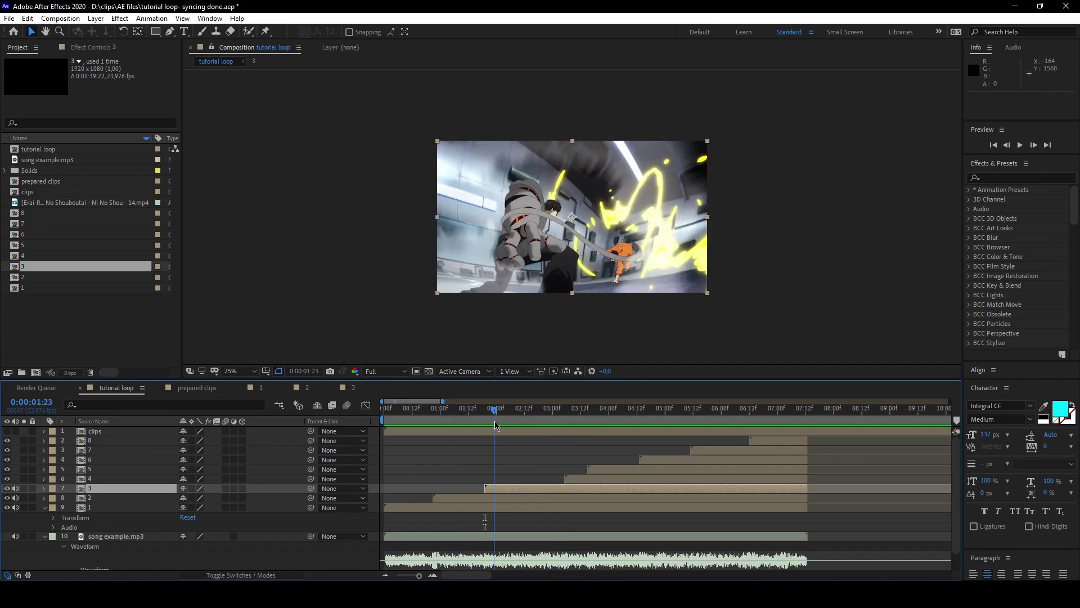
{"action": "left_click", "coordinate": [494, 489]}
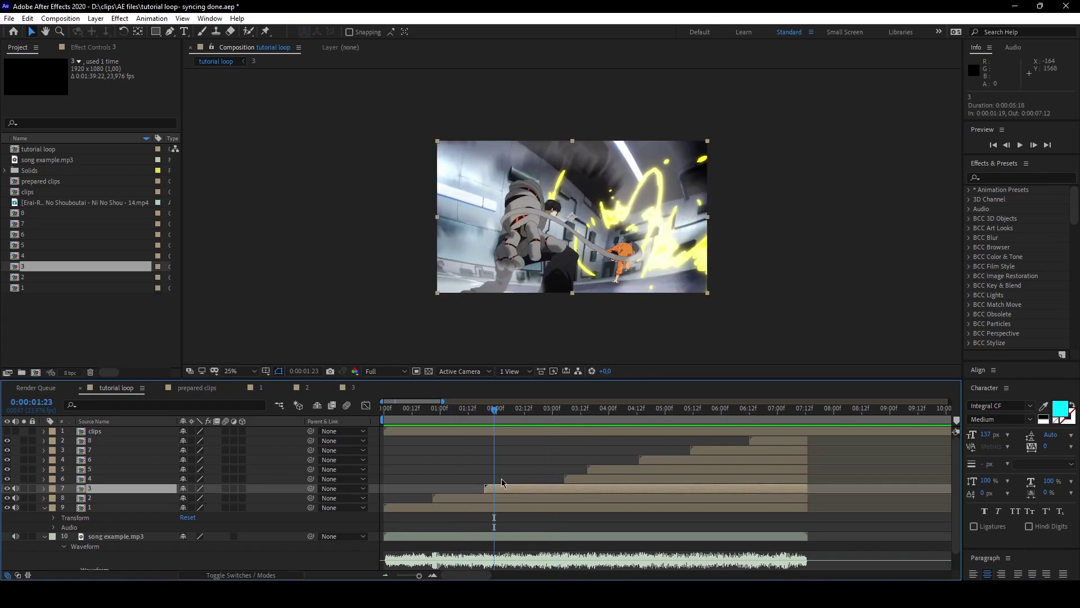
{"action": "mouse_move", "coordinate": [506, 414]}
{"action": "left_mouse_down"}
{"action": "mouse_move", "coordinate": [551, 416]}
{"action": "mouse_move", "coordinate": [485, 414]}
{"action": "mouse_move", "coordinate": [537, 417]}
{"action": "mouse_move", "coordinate": [526, 417]}
{"action": "left_mouse_up"}
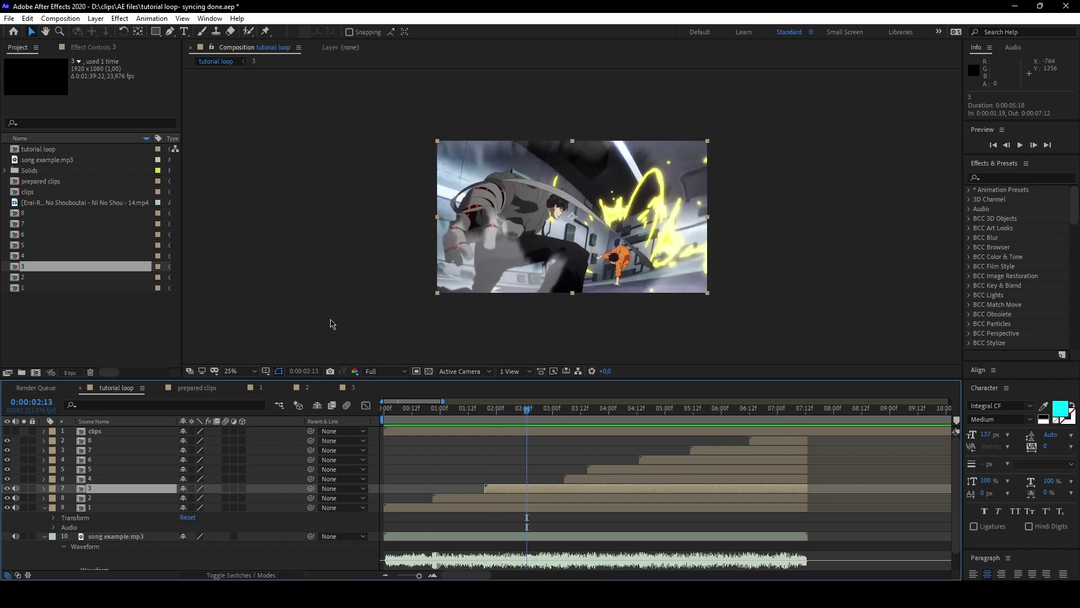
{"action": "key", "text": "Page_Up"}
{"action": "key", "text": "Page_Up"}
{"action": "key", "text": "Page_Up"}
{"action": "key", "text": "Page_Up"}
{"action": "key", "text": "Page_Up"}
{"action": "key", "text": "Page_Up"}
{"action": "key", "text": "Page_Up"}
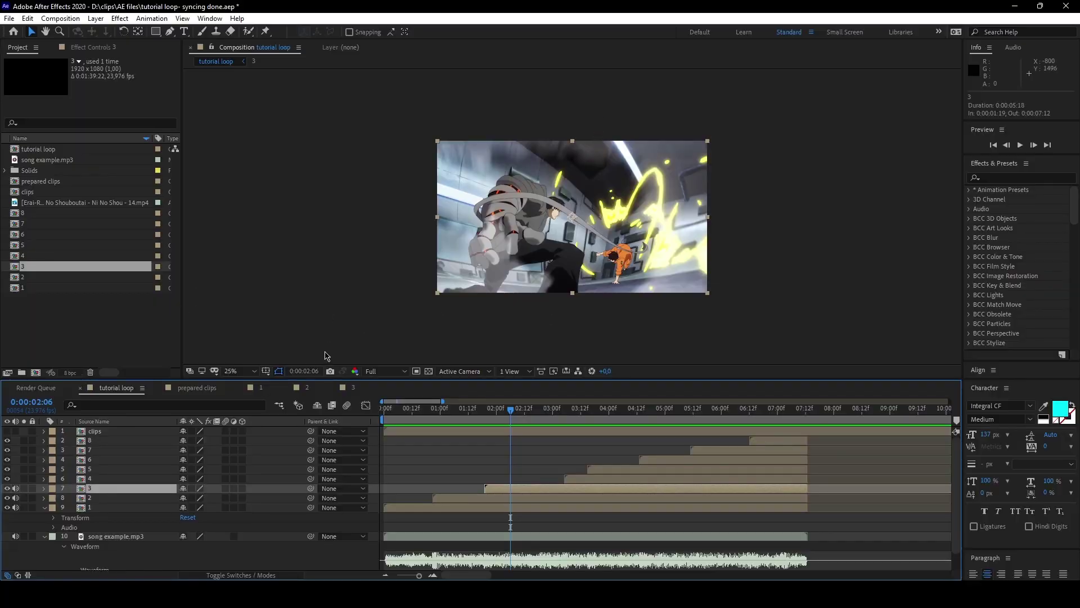
Step: Unhide and cut layer 7 in prepared clips, paste it above the other clip in composition 3, and show the composition's first frame
{"action": "left_click", "coordinate": [197, 387]}
{"action": "left_click", "coordinate": [7, 488]}
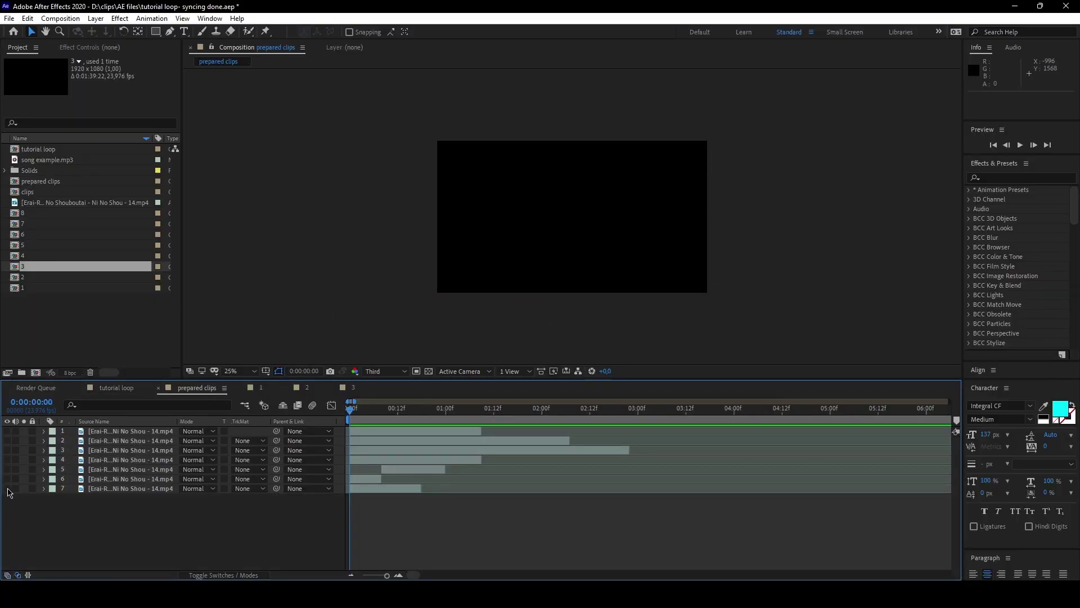
{"action": "double_click", "coordinate": [103, 489]}
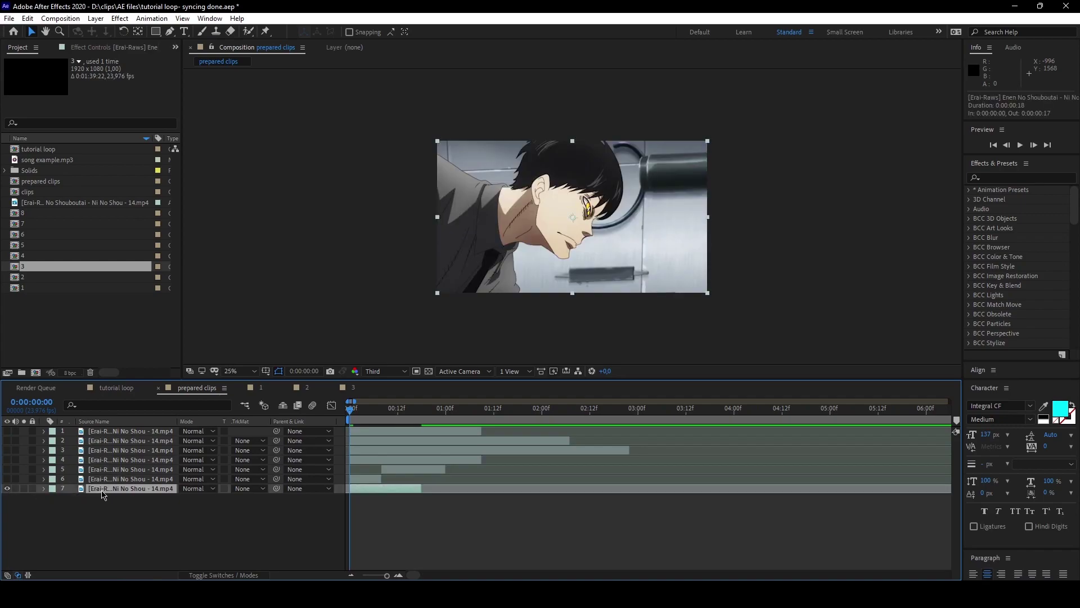
{"action": "key", "text": "ctrl+v"}
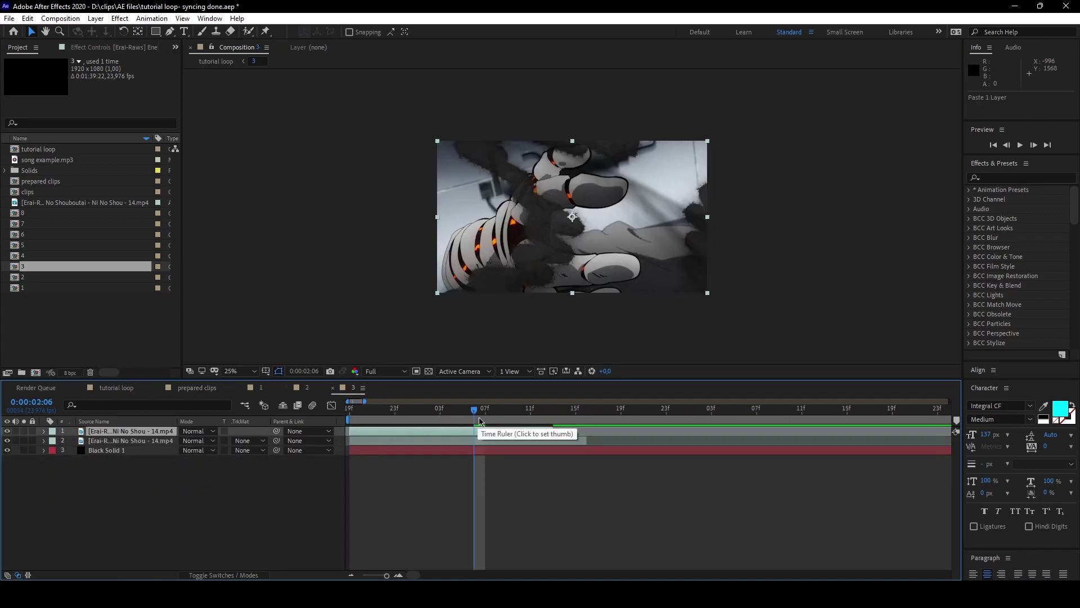
{"action": "key", "text": "Home"}
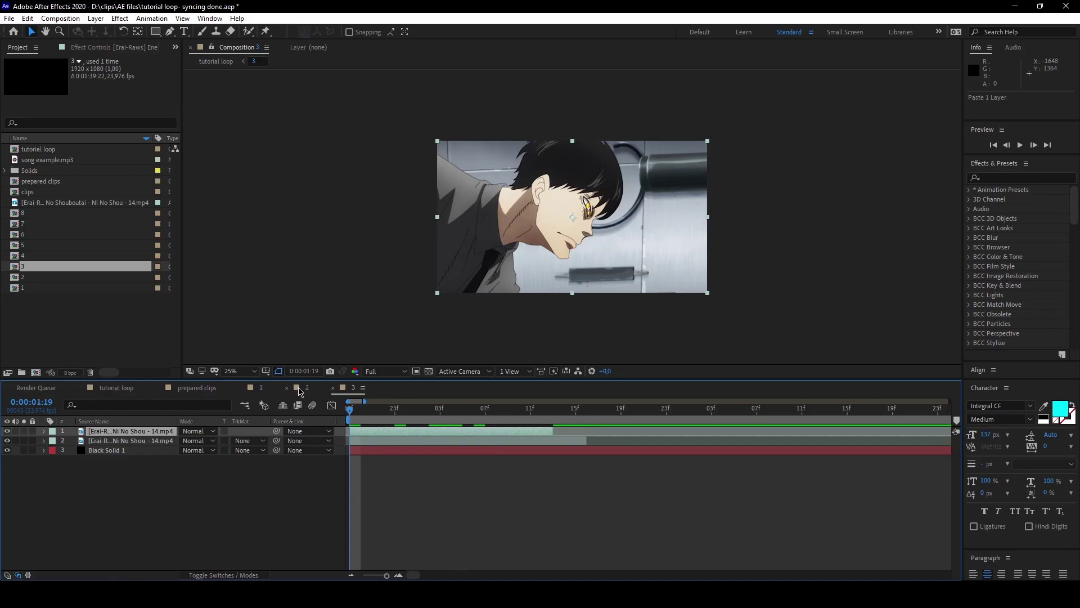
Step: Unhide and cut the bottom clip, layer 6, in prepared clips and paste it above the black solid in composition 4
{"action": "left_click", "coordinate": [182, 390]}
{"action": "left_click", "coordinate": [7, 480]}
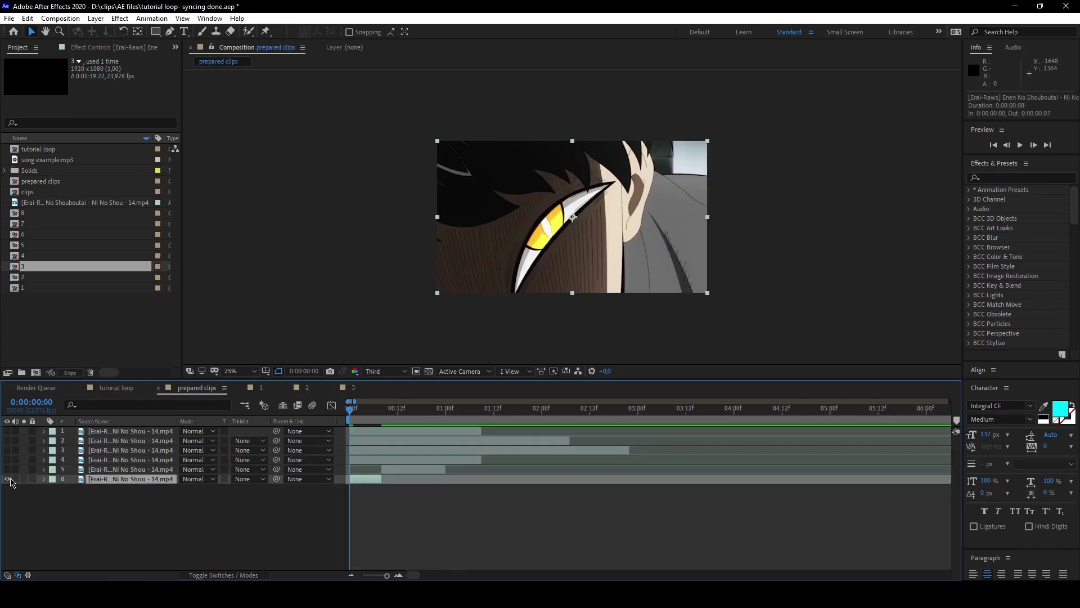
{"action": "key", "text": "ctrl+x"}
{"action": "left_click", "coordinate": [117, 388]}
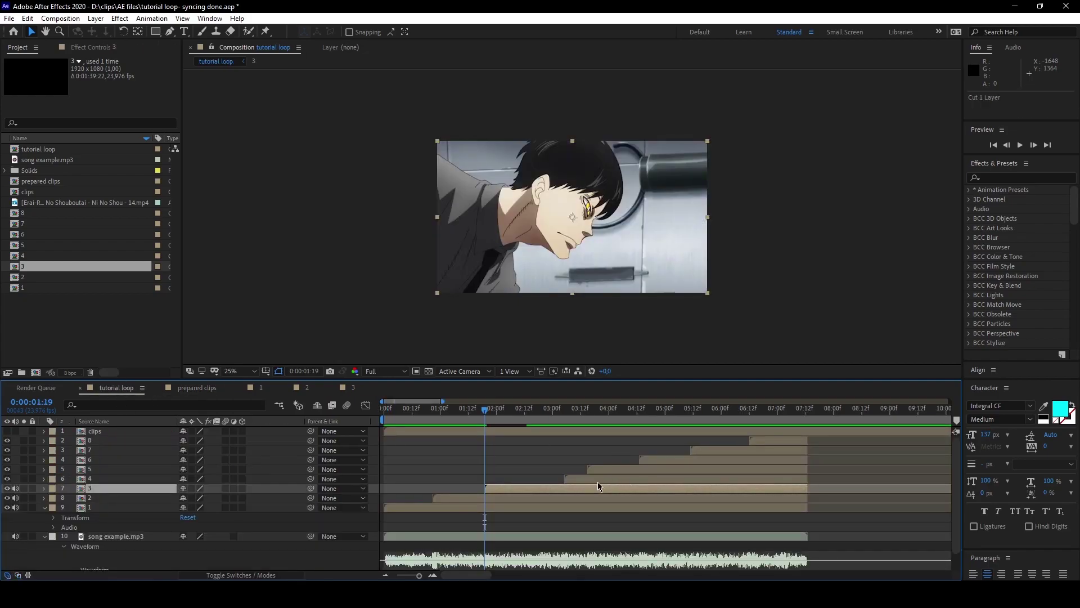
{"action": "double_click", "coordinate": [600, 481]}
{"action": "key", "text": "ctrl+v"}
Step: Cut layer 5 from prepared clips, paste it above the other clip in composition 4, and shift it to start at 0:00:03:13
{"action": "left_click", "coordinate": [197, 388]}
{"action": "key", "text": "ctrl+x"}
{"action": "left_click", "coordinate": [129, 389]}
{"action": "double_click", "coordinate": [625, 470]}
{"action": "left_click", "coordinate": [399, 388]}
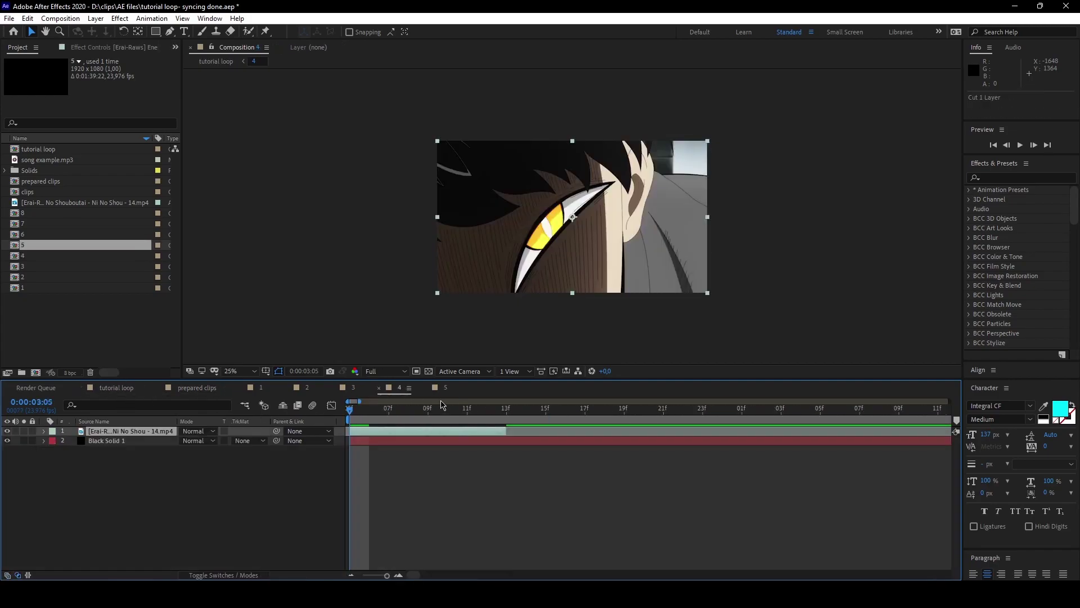
{"action": "left_click", "coordinate": [506, 407]}
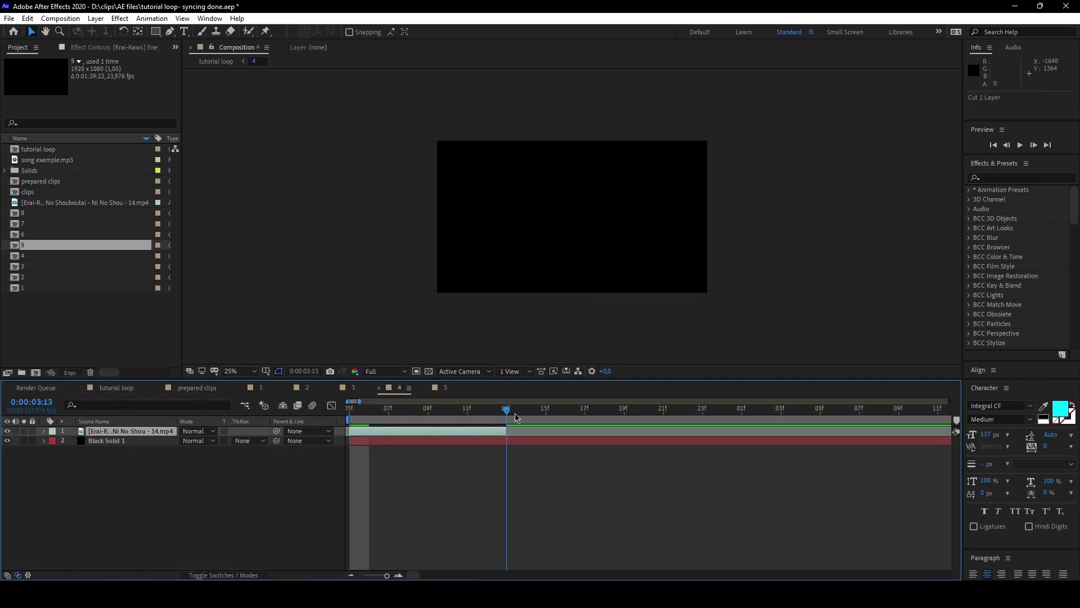
{"action": "key", "text": "ctrl+v"}
{"action": "left_click_drag", "start_coordinate": [415, 430], "coordinate": [570, 432]}
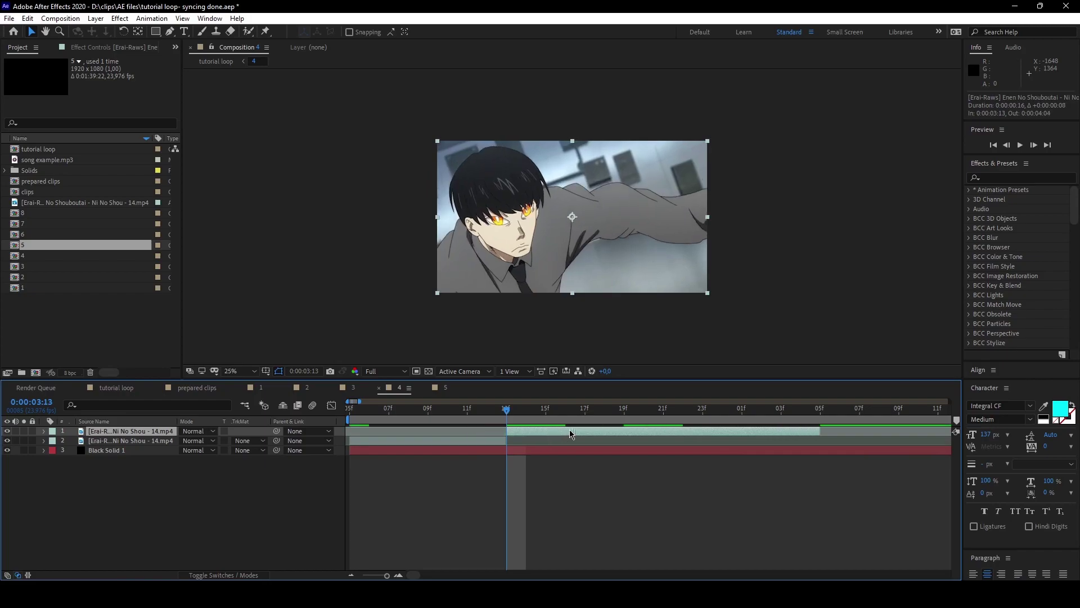
Step: Play composition 4 from its first frame to review the two joined clips
{"action": "left_click_drag", "start_coordinate": [429, 410], "coordinate": [248, 410]}
{"action": "key", "text": "space"}
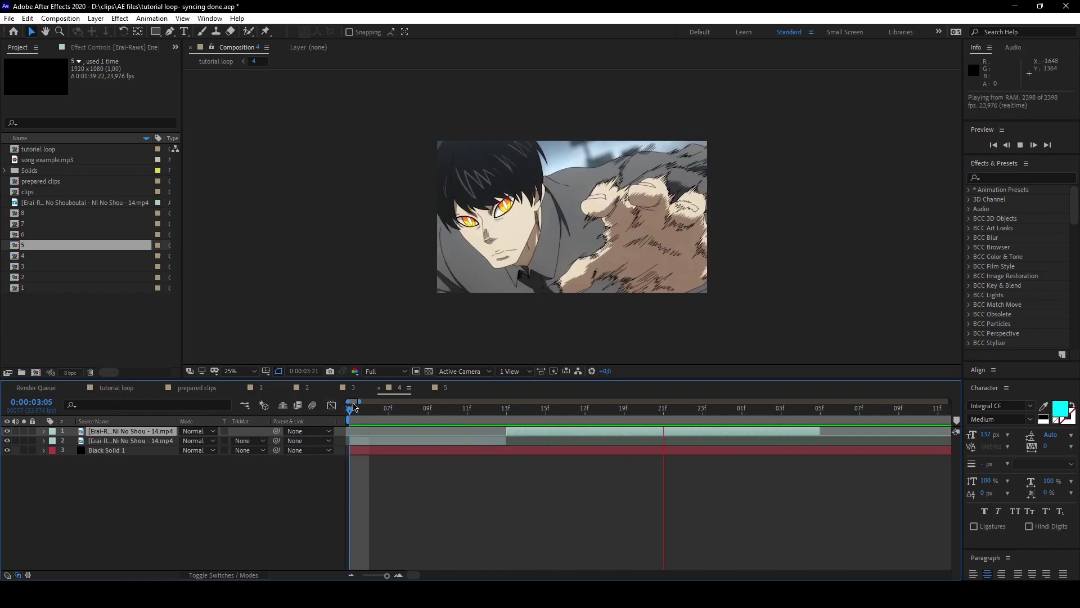
{"action": "key", "text": "space"}
{"action": "key", "text": "space"}
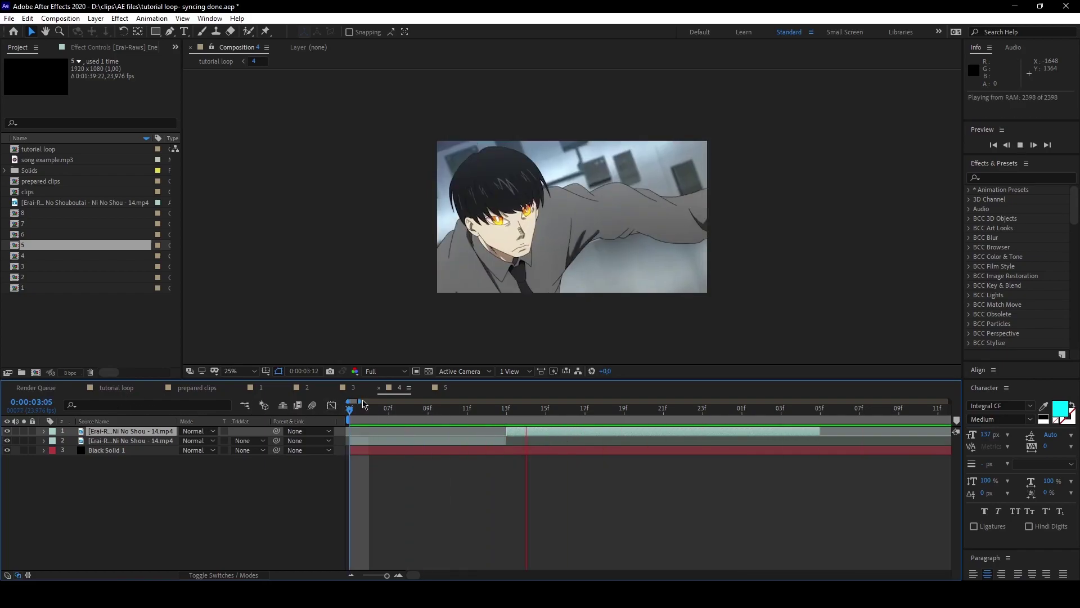
Step: Cut layer 4 from prepared clips and paste it above the black solid in composition 5, opened at 0:00:03:15 from tutorial loop
{"action": "left_click", "coordinate": [197, 388]}
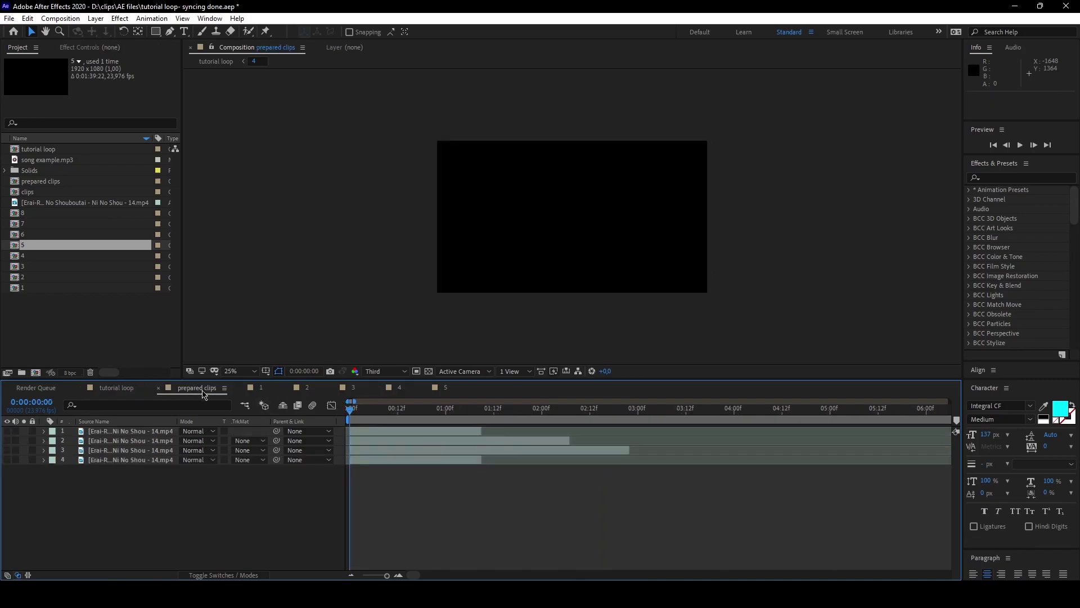
{"action": "left_click", "coordinate": [117, 389]}
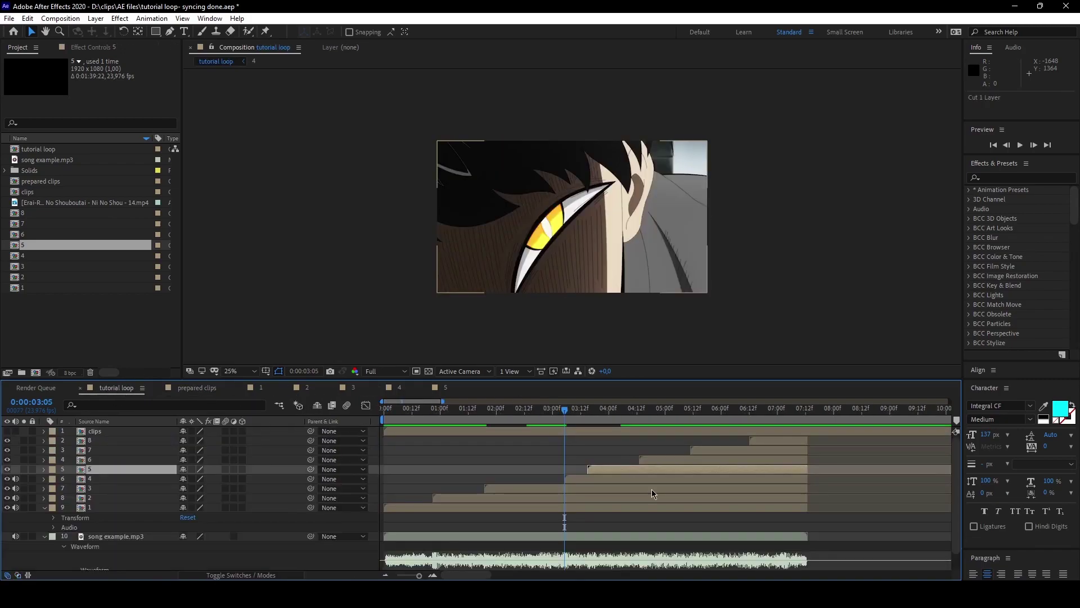
{"action": "left_click", "coordinate": [590, 412]}
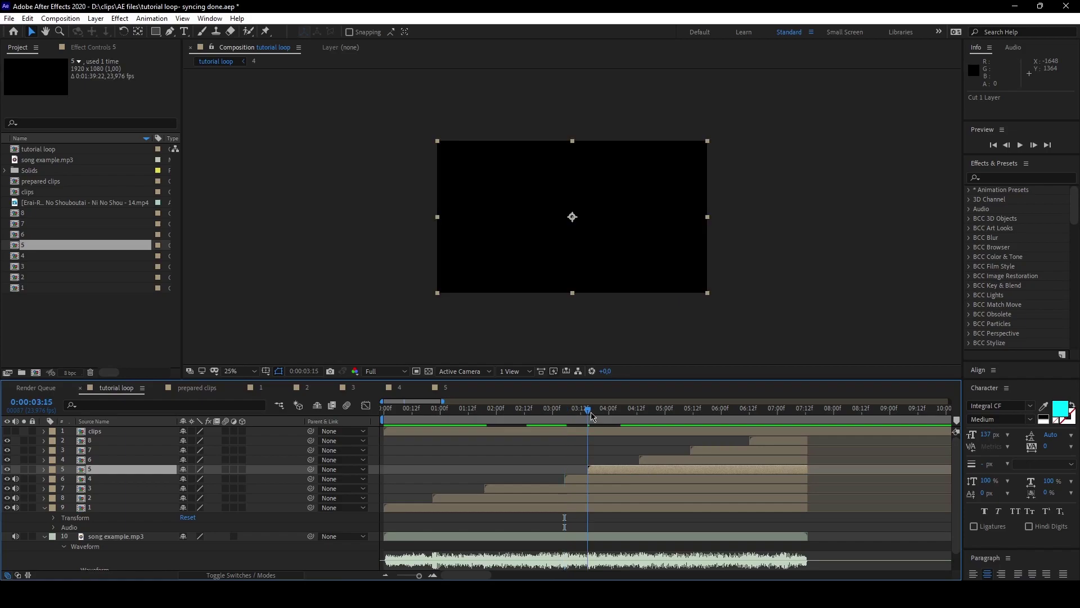
{"action": "double_click", "coordinate": [601, 469]}
{"action": "key", "text": "ctrl+v"}
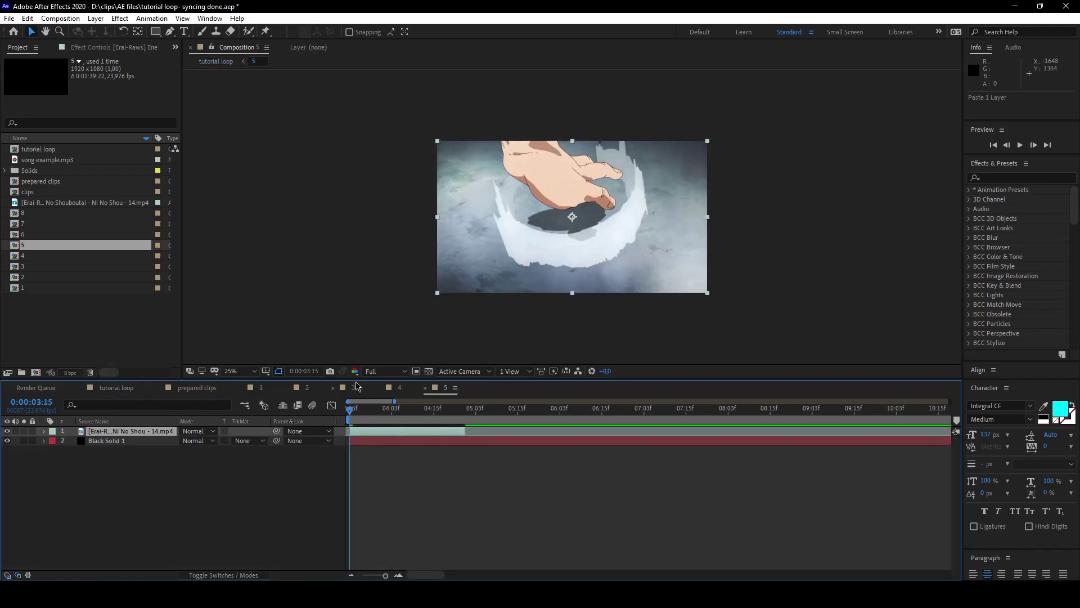
Step: Unhide and cut layer 3 in prepared clips and paste it above the black solid in composition 6
{"action": "left_click", "coordinate": [217, 389]}
{"action": "left_click", "coordinate": [10, 451]}
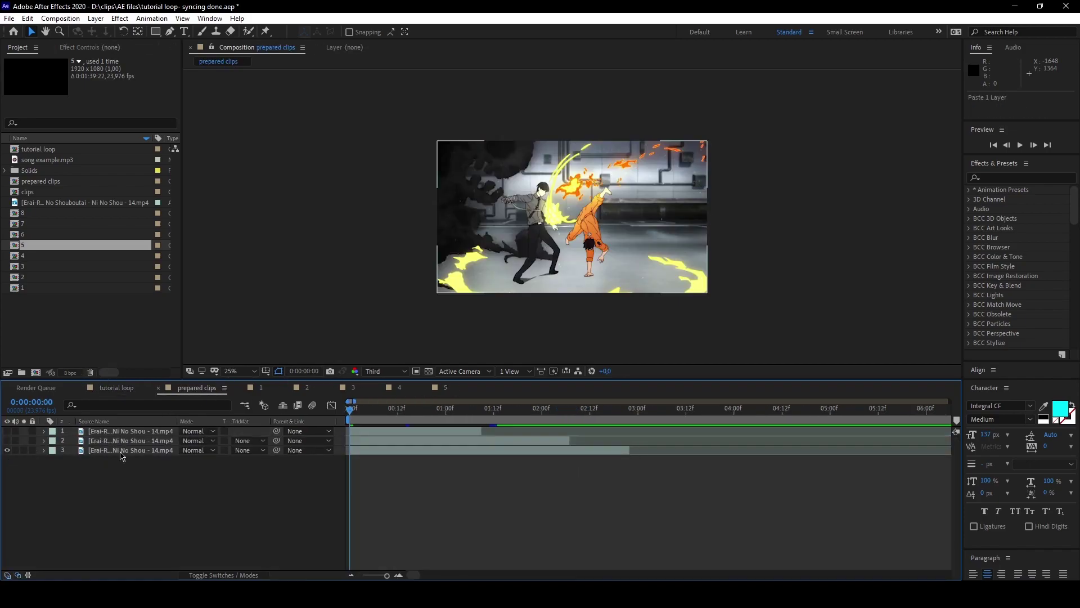
{"action": "left_click", "coordinate": [121, 450]}
{"action": "key", "text": "ctrl+x"}
{"action": "left_click", "coordinate": [117, 388]}
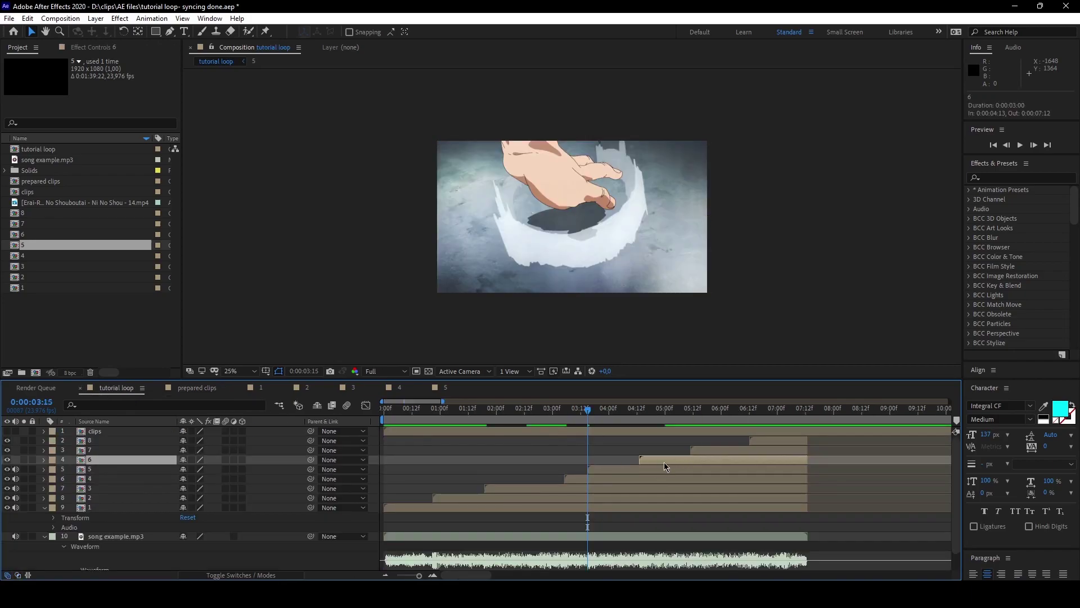
{"action": "double_click", "coordinate": [664, 461]}
{"action": "key", "text": "ctrl+v"}
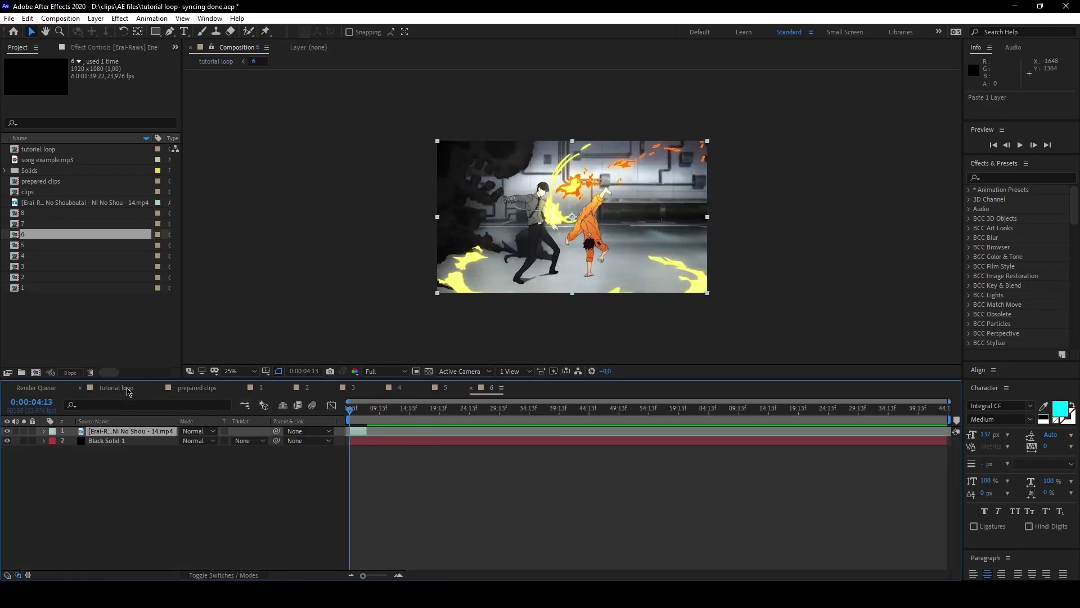
Step: Unhide and cut layer 2 in prepared clips, play tutorial loop from 0:00:05:11, and paste the clip into composition 7
{"action": "left_click", "coordinate": [116, 388]}
{"action": "left_click", "coordinate": [197, 388]}
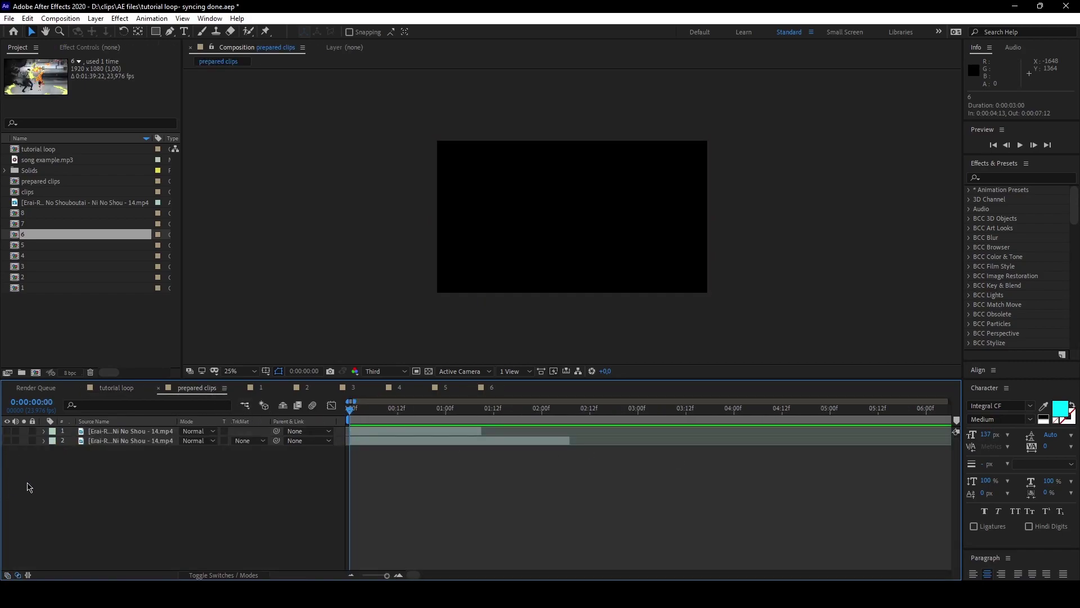
{"action": "left_click", "coordinate": [7, 441]}
{"action": "left_click", "coordinate": [95, 442]}
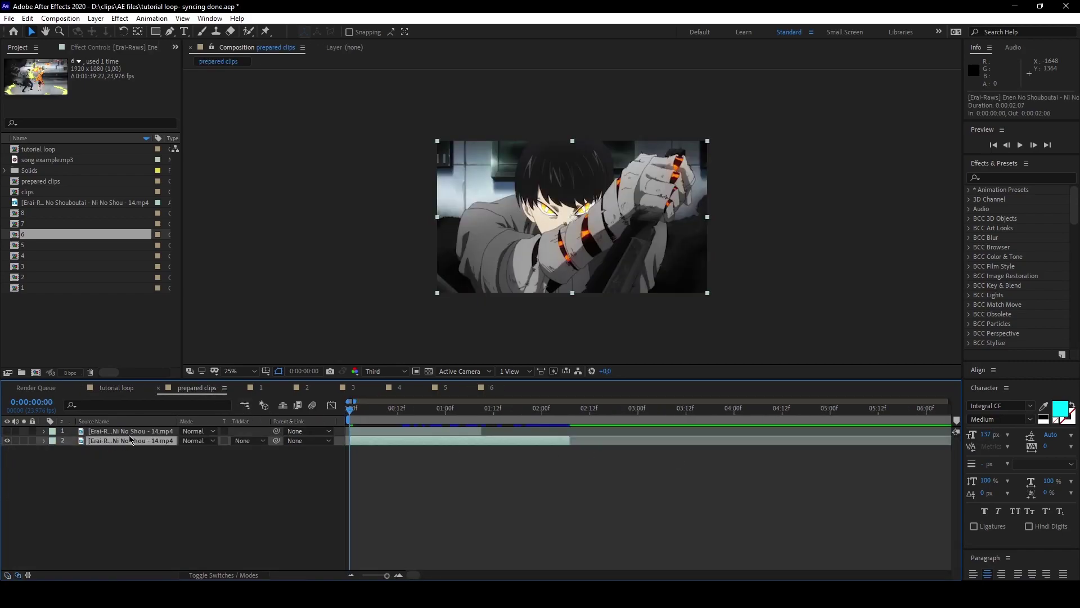
{"action": "left_click", "coordinate": [116, 387]}
{"action": "key", "text": "space"}
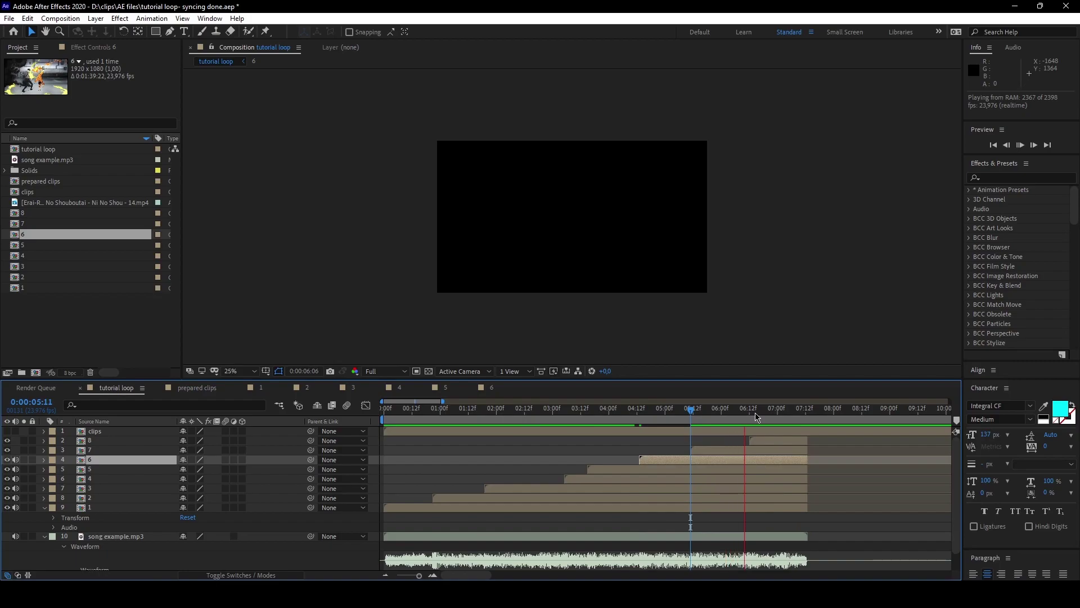
{"action": "double_click", "coordinate": [722, 448]}
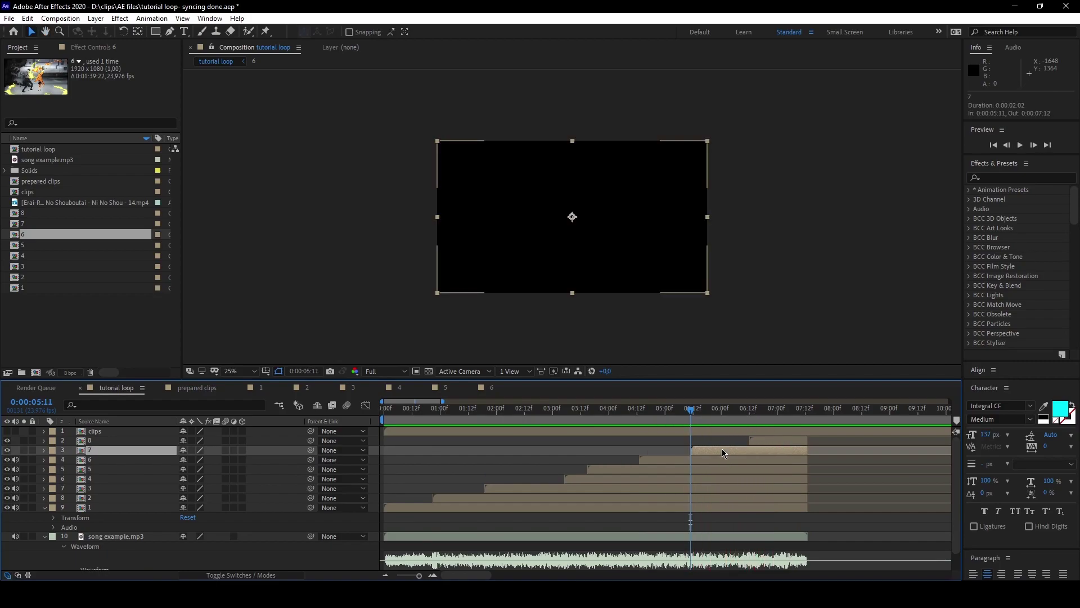
Step: Cut the last clip from prepared clips, paste it above the black solid in composition 8, and turn on its visibility
{"action": "left_click", "coordinate": [173, 388]}
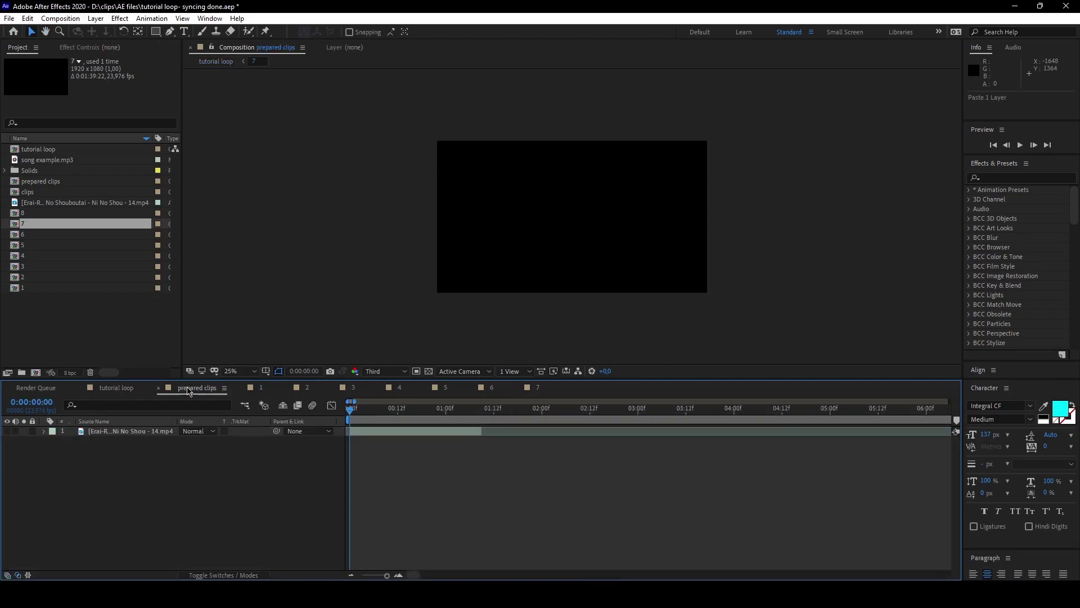
{"action": "left_click", "coordinate": [107, 431]}
{"action": "key", "text": "ctrl+x"}
{"action": "left_click", "coordinate": [116, 388]}
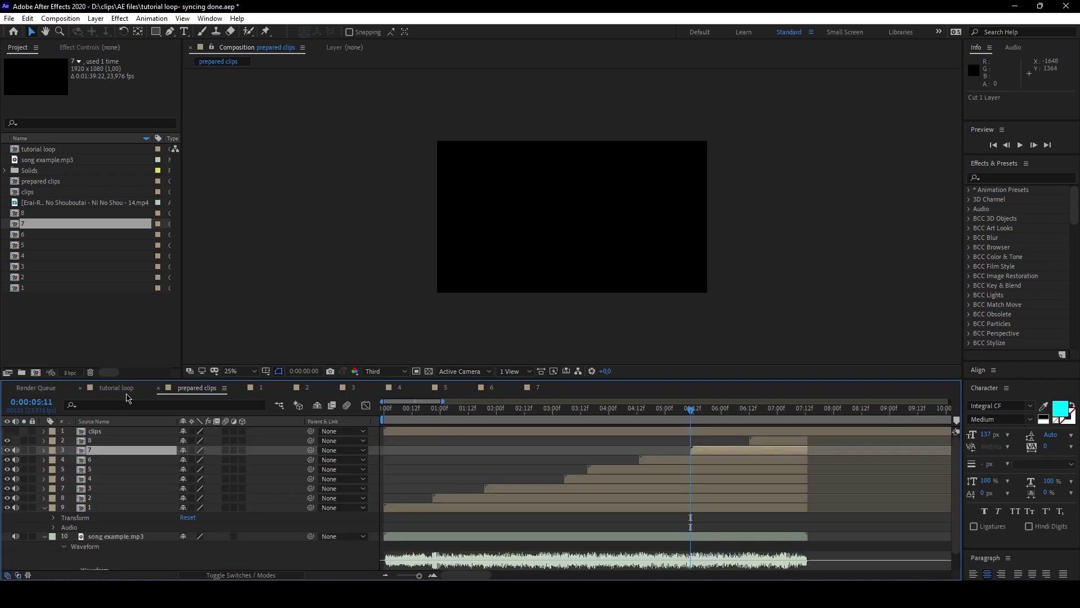
{"action": "left_click", "coordinate": [770, 437]}
{"action": "double_click", "coordinate": [770, 440]}
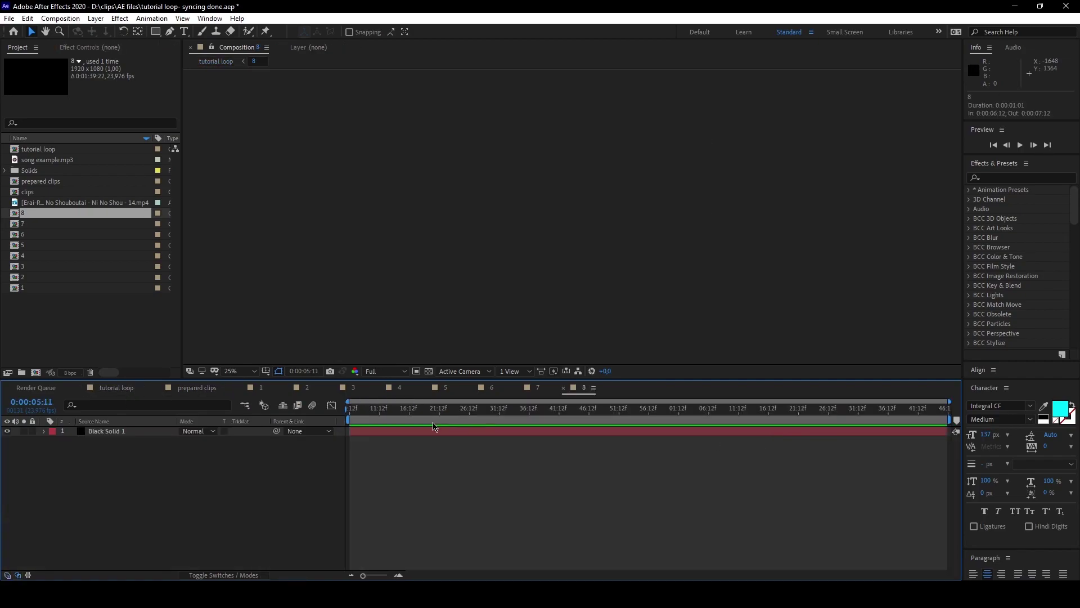
{"action": "key", "text": "ctrl+v"}
{"action": "left_click", "coordinate": [7, 431]}
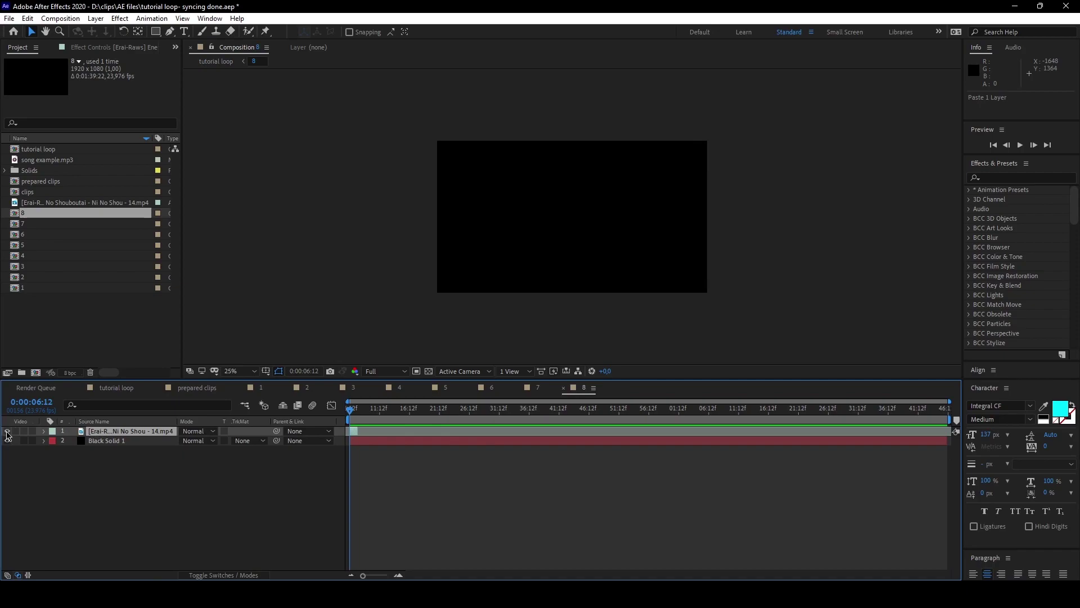
Step: Preview tutorial loop with the song from 0:00:03:10, and play the whole sequence from the beginning
{"action": "left_click", "coordinate": [116, 387]}
{"action": "left_click_drag", "start_coordinate": [715, 412], "coordinate": [575, 416]}
{"action": "key", "text": "space"}
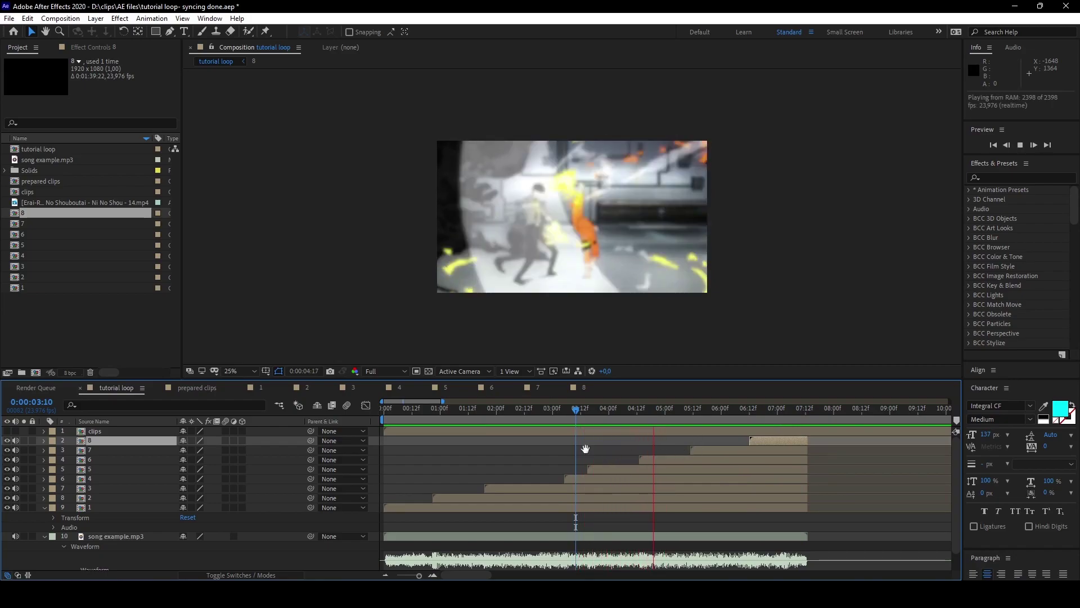
{"action": "key", "text": "space"}
{"action": "scroll", "coordinate": [456, 446], "scroll_direction": "down", "scroll_amount": 3}
{"action": "left_click", "coordinate": [383, 411]}
{"action": "key", "text": "space"}
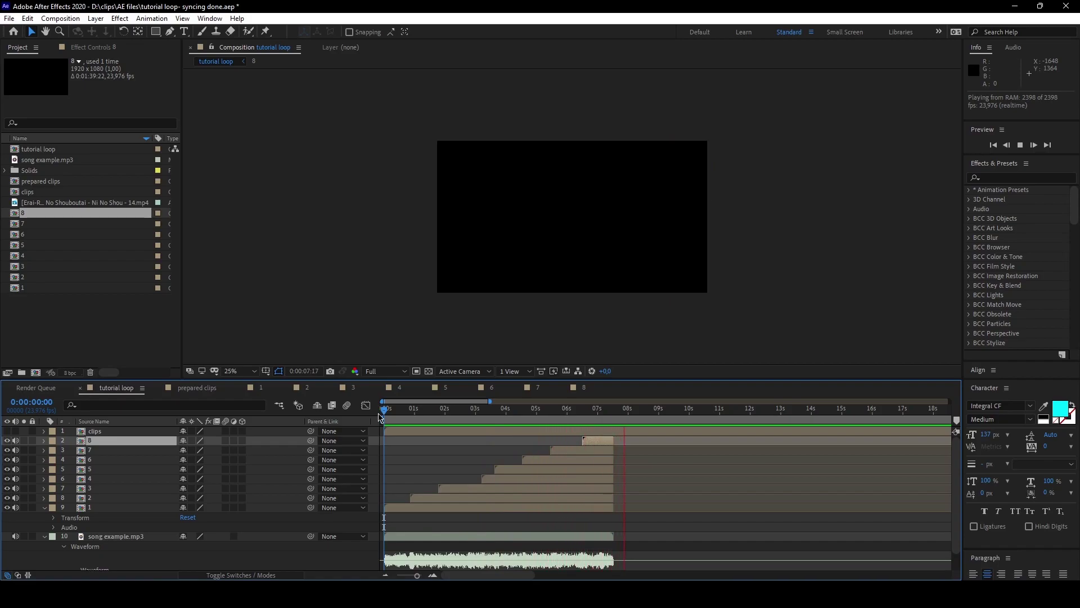
{"action": "key", "text": "space"}
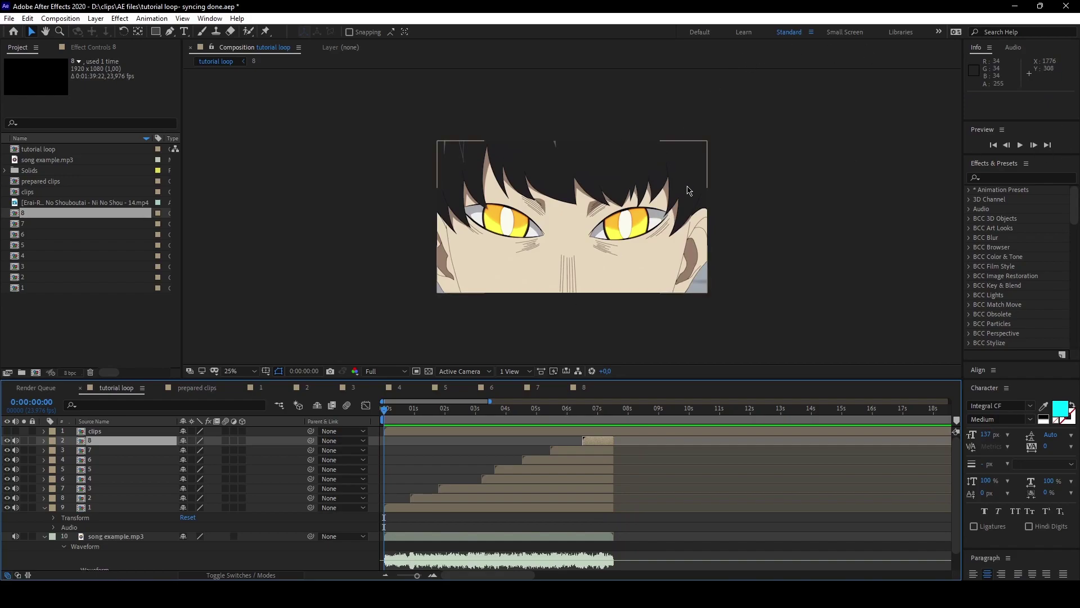
Step: Scrub back through the synced clips in tutorial loop to 0:00:01:02 and clear the layer selection
{"action": "left_click", "coordinate": [411, 416]}
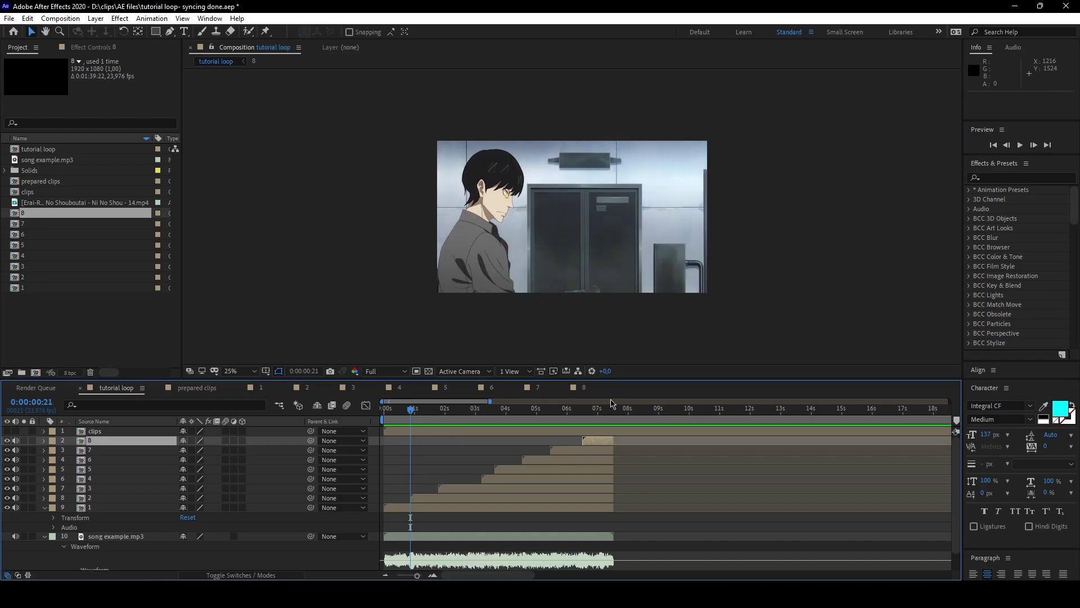
{"action": "left_click_drag", "start_coordinate": [590, 416], "coordinate": [417, 415]}
{"action": "left_click", "coordinate": [470, 465]}
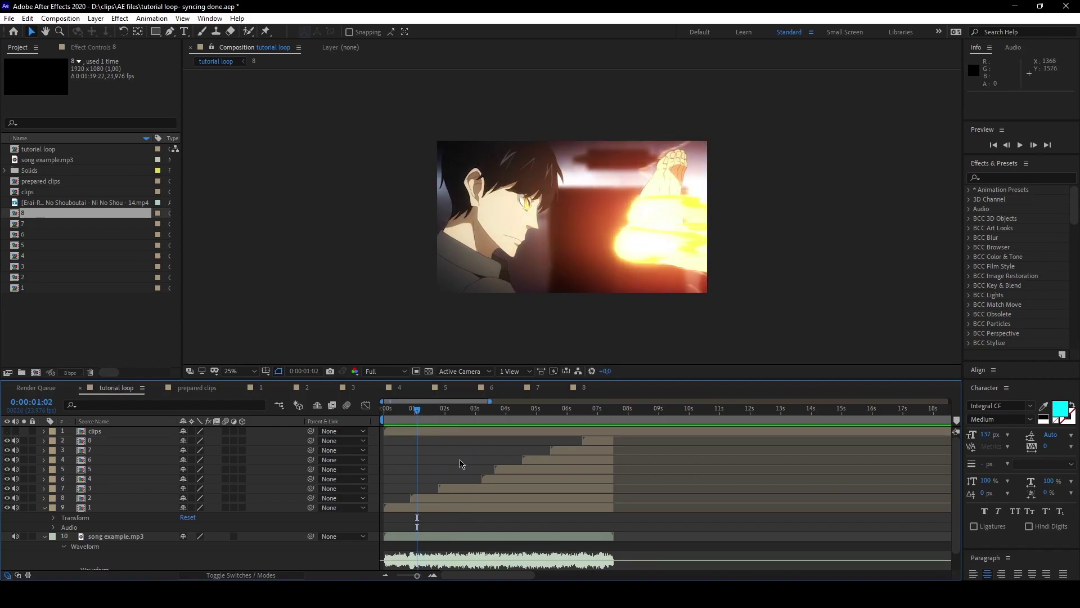